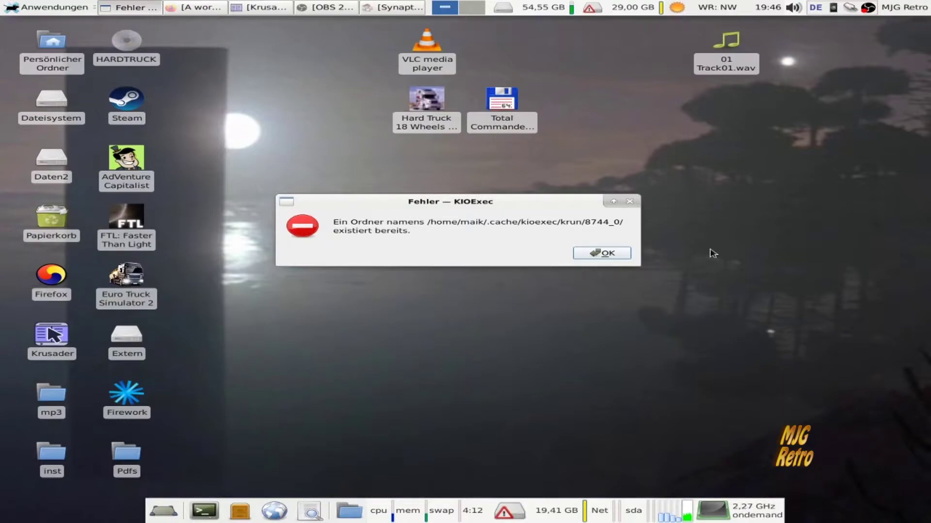
- Dismiss the KIOExec error, switch to Synaptic and open the properties of the dolphin package
{"action": "left_click", "coordinate": [599, 254]}
{"action": "left_click", "coordinate": [374, 8]}
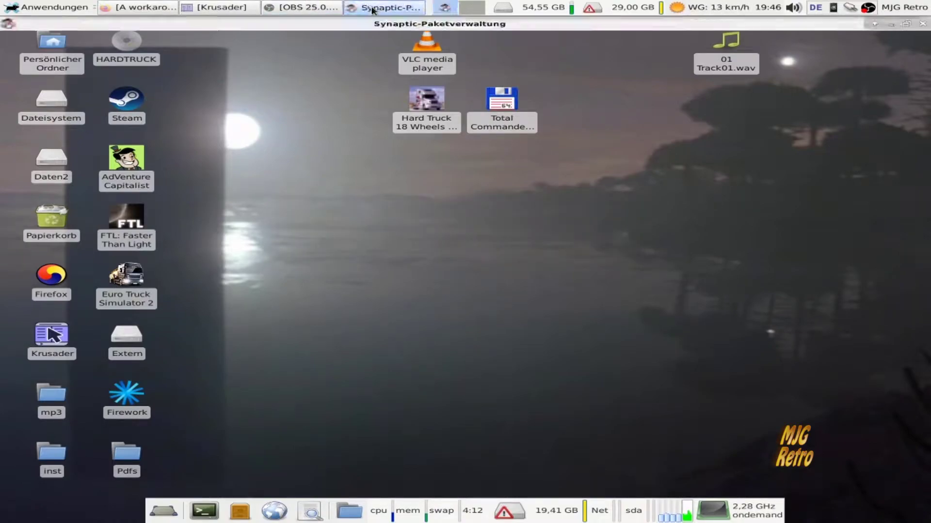
{"action": "left_click", "coordinate": [221, 106]}
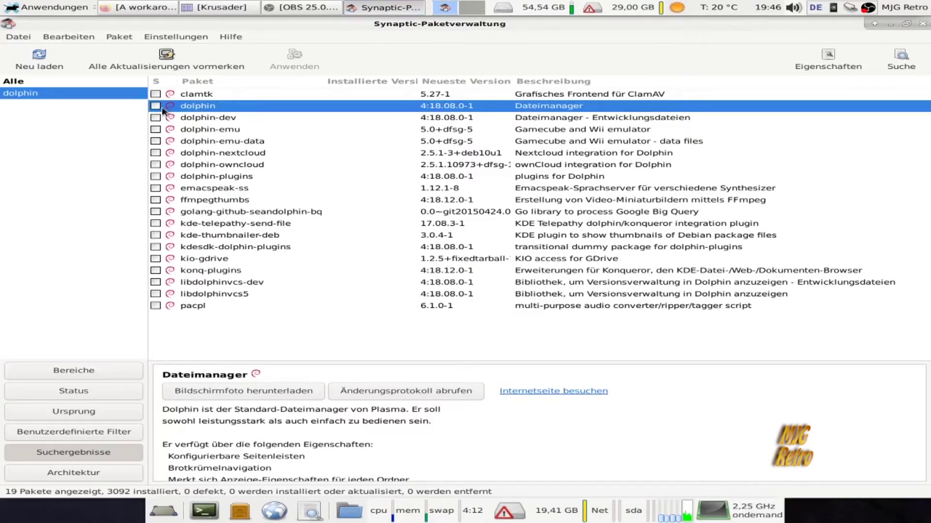
{"action": "right_click", "coordinate": [174, 106]}
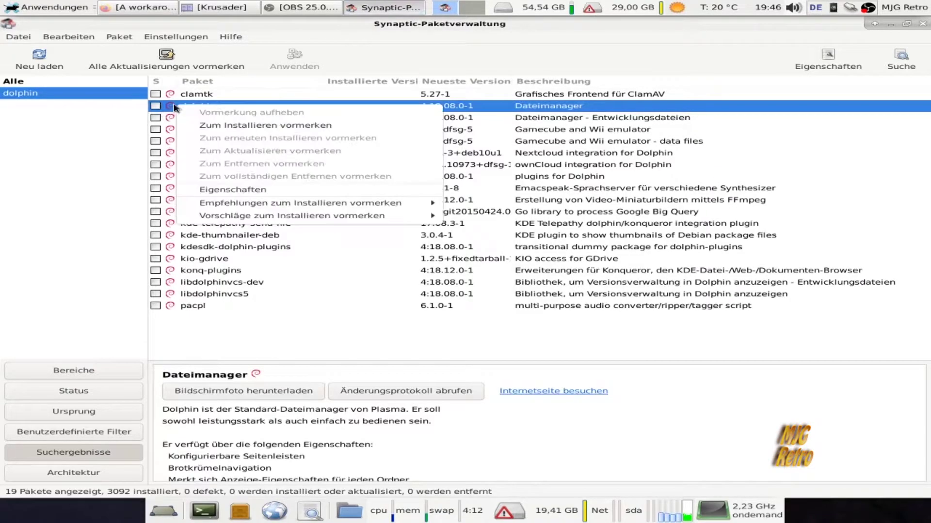
{"action": "left_click", "coordinate": [286, 191]}
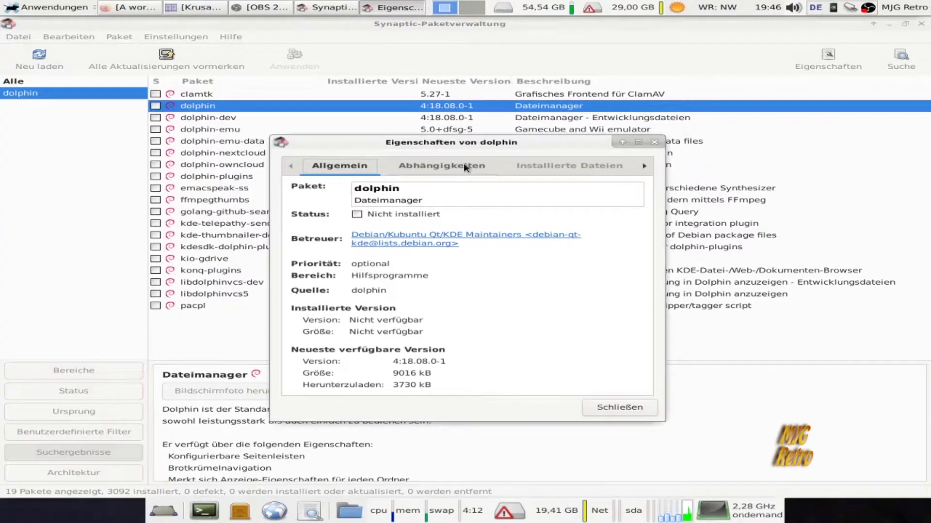
- Examine dolphin's full dependency list, including required, recommended, suggested and conflicting packages, and close the properties
{"action": "left_click", "coordinate": [465, 168]}
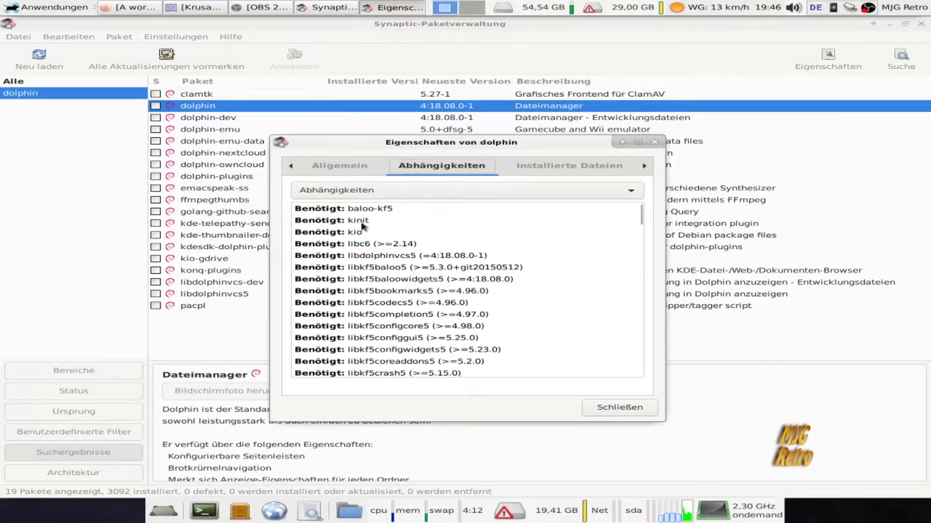
{"action": "scroll", "coordinate": [361, 226], "scroll_direction": "down", "scroll_amount": 10}
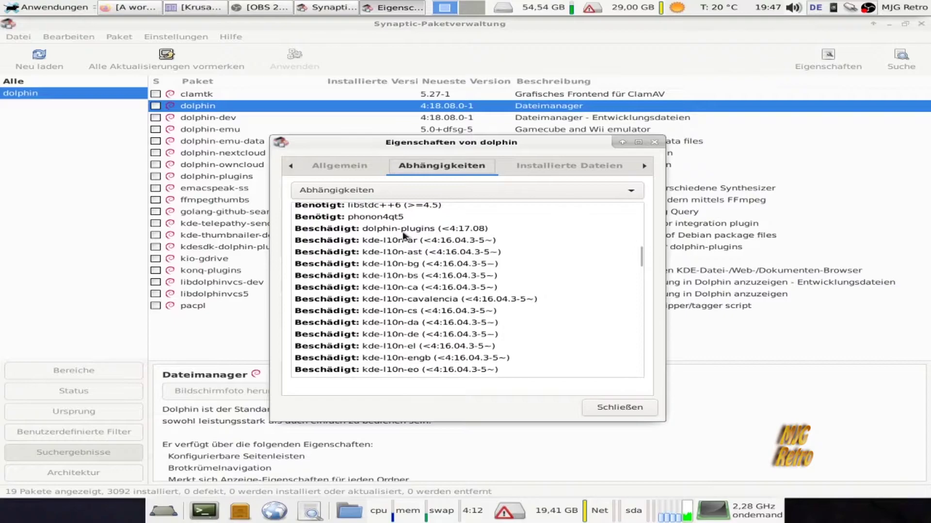
{"action": "scroll", "coordinate": [375, 278], "scroll_direction": "down", "scroll_amount": 10}
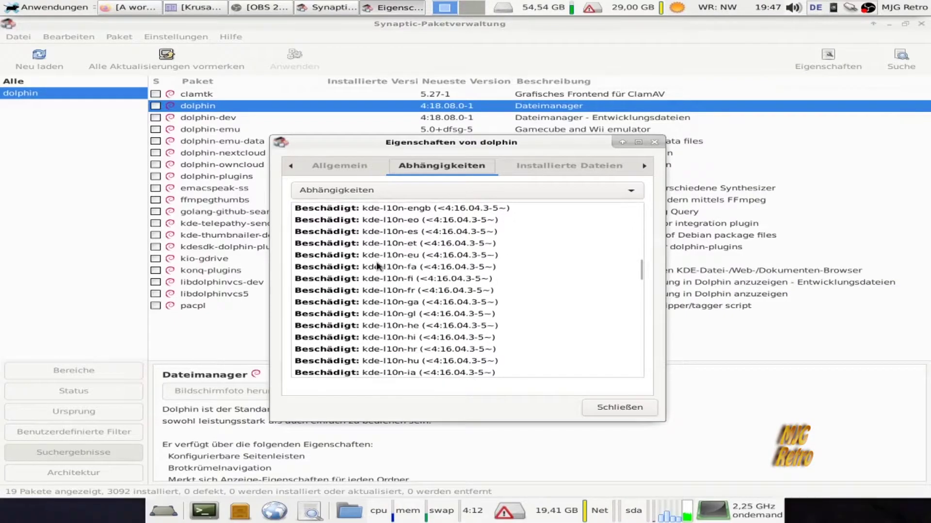
{"action": "scroll", "coordinate": [378, 265], "scroll_direction": "down", "scroll_amount": 7}
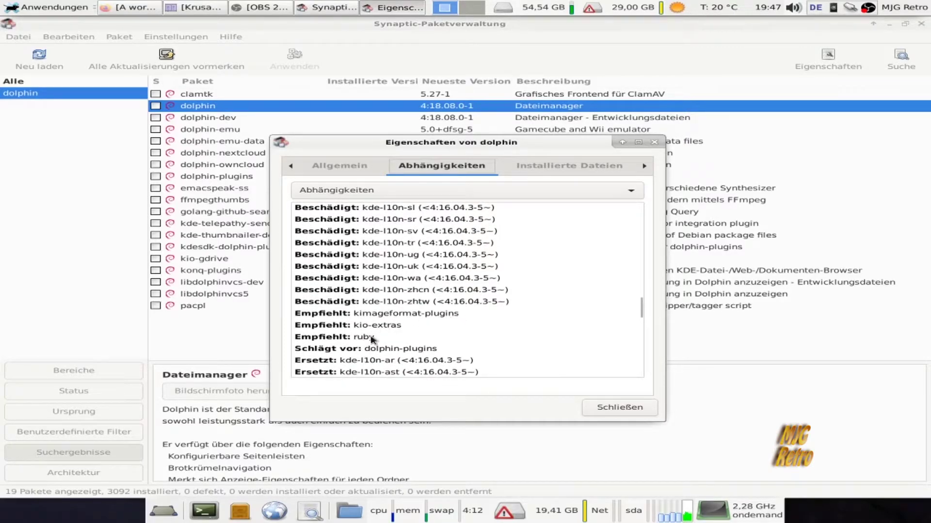
{"action": "scroll", "coordinate": [372, 339], "scroll_direction": "down", "scroll_amount": 2}
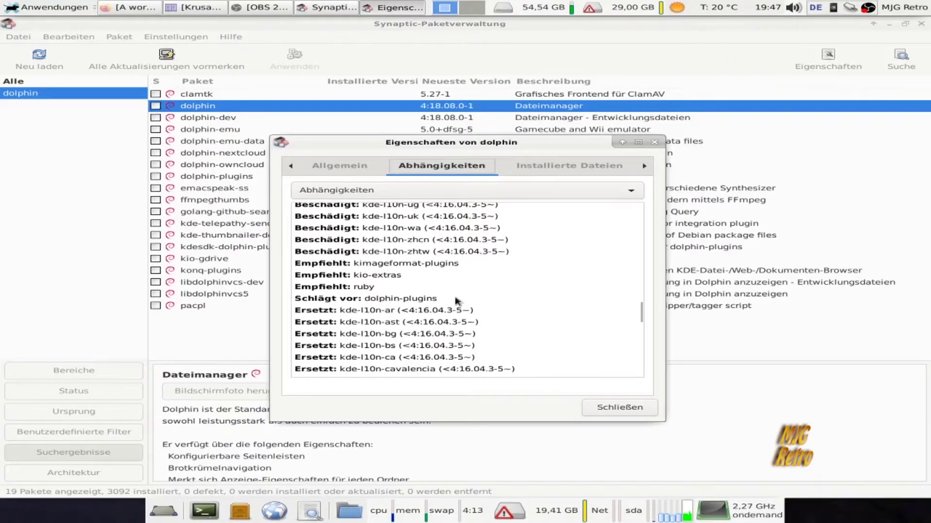
{"action": "scroll", "coordinate": [455, 301], "scroll_direction": "down", "scroll_amount": 2}
{"action": "scroll", "coordinate": [389, 331], "scroll_direction": "down", "scroll_amount": 4}
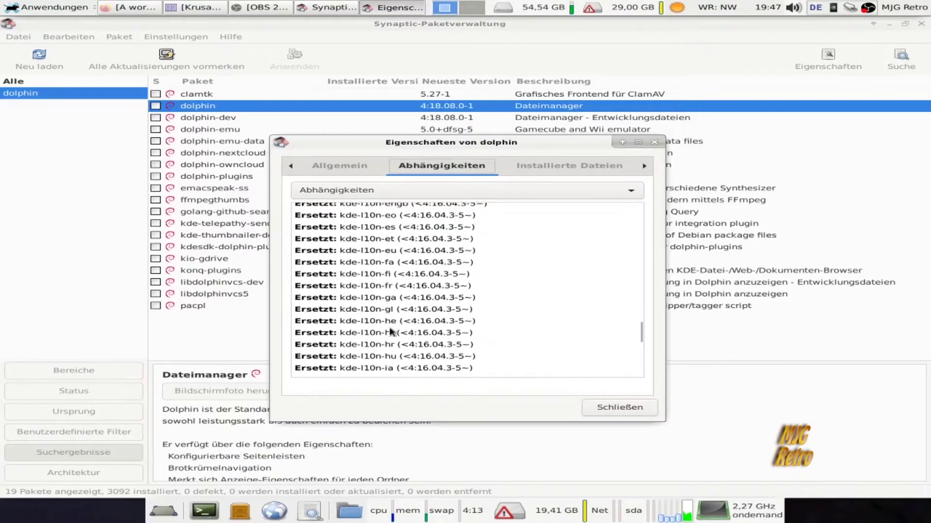
{"action": "scroll", "coordinate": [390, 332], "scroll_direction": "down", "scroll_amount": 6}
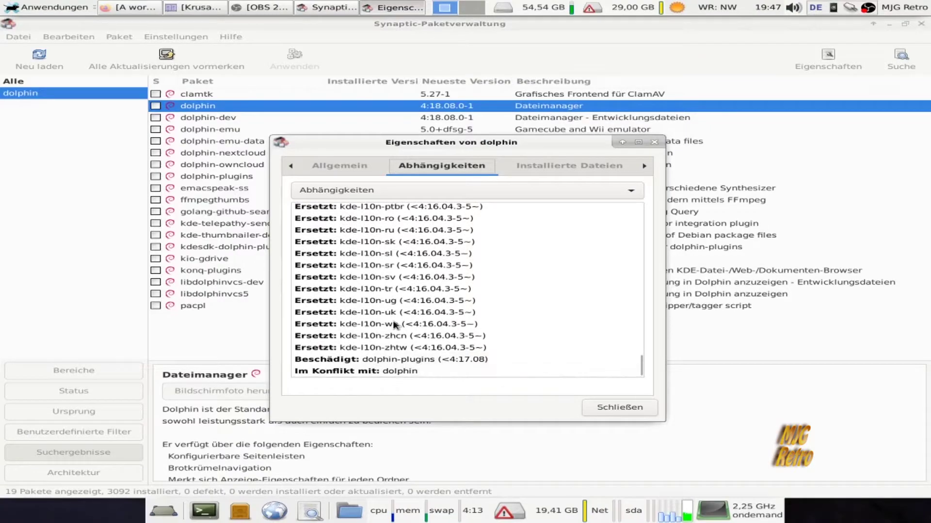
{"action": "scroll", "coordinate": [398, 343], "scroll_direction": "up", "scroll_amount": 6}
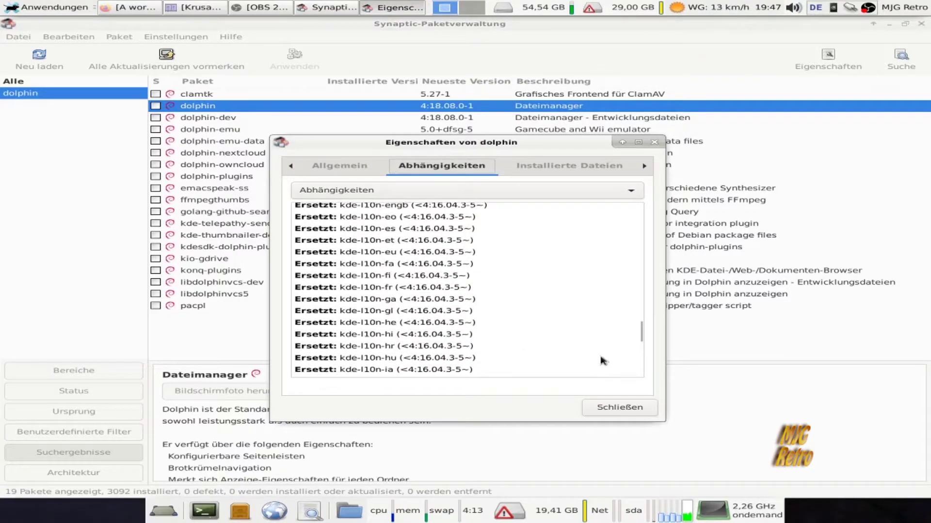
{"action": "left_click_drag", "start_coordinate": [640, 335], "coordinate": [635, 379]}
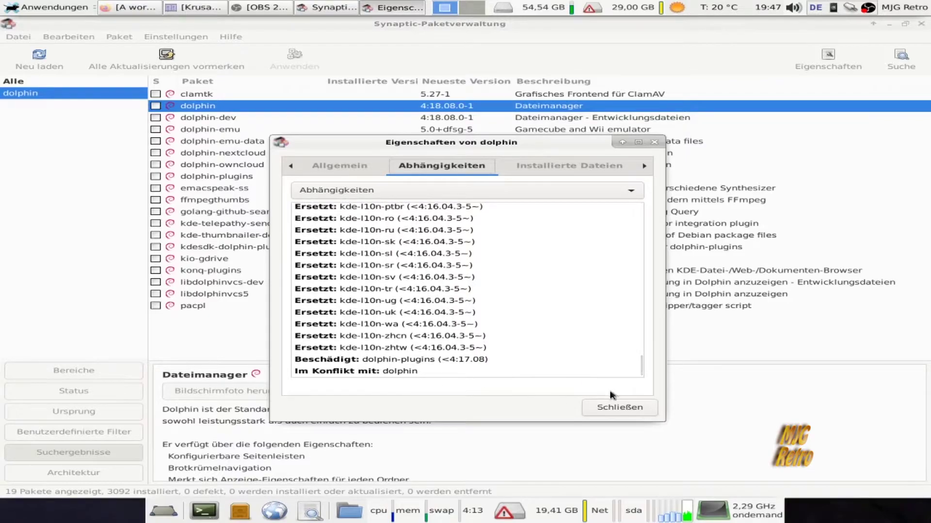
{"action": "left_click_drag", "start_coordinate": [639, 365], "coordinate": [645, 208]}
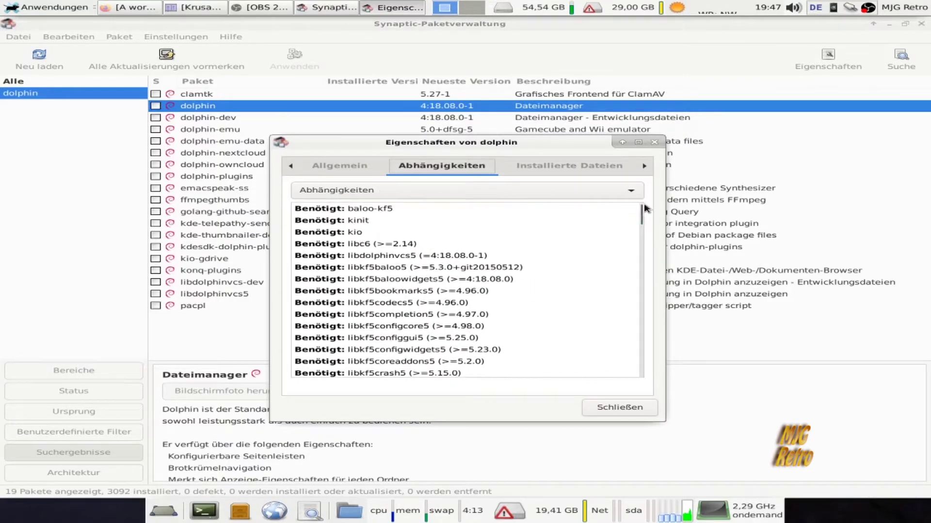
{"action": "left_click", "coordinate": [620, 408]}
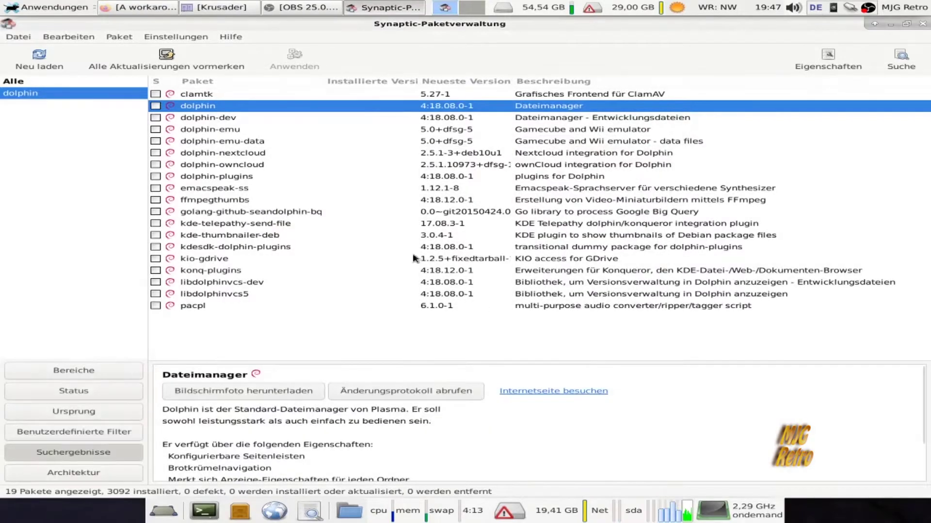
- Mark the dolphin package for installation, review the additional packages it requires and accept marking them too
{"action": "right_click", "coordinate": [222, 108]}
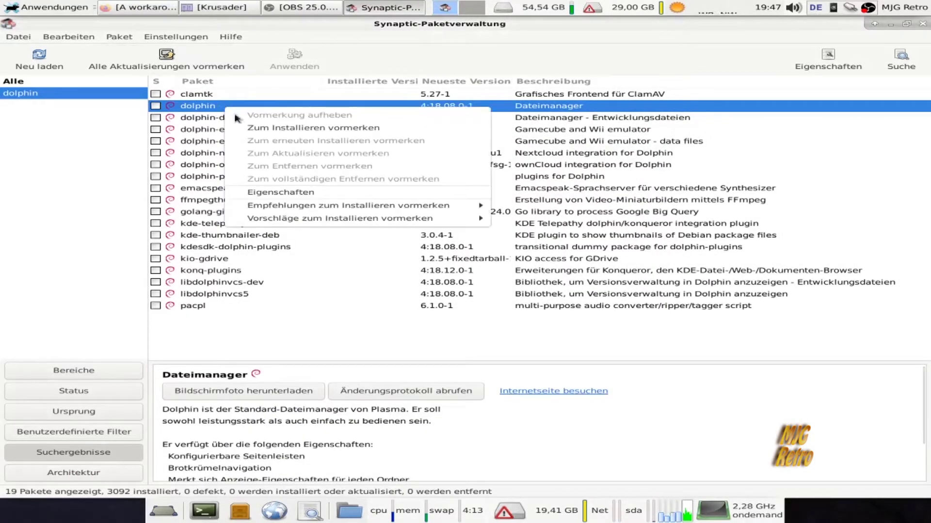
{"action": "left_click", "coordinate": [281, 129]}
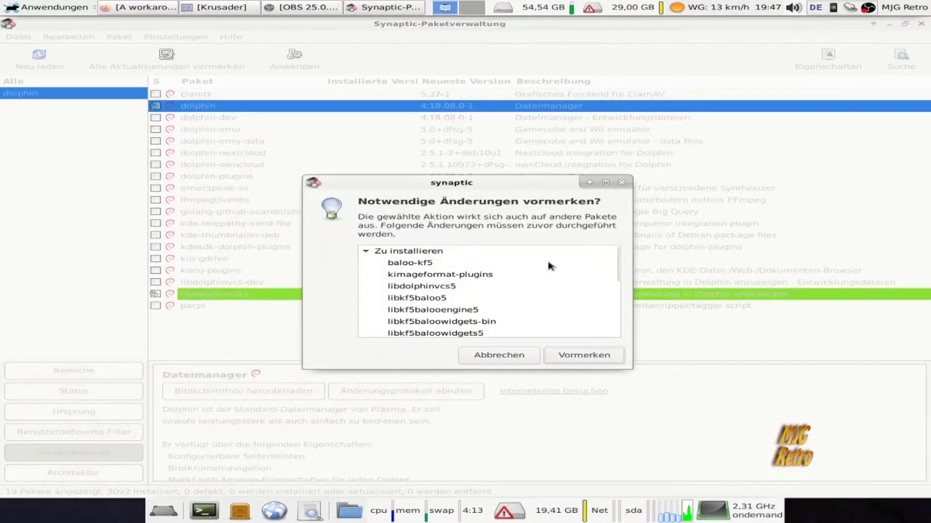
{"action": "left_click_drag", "start_coordinate": [618, 266], "coordinate": [620, 320]}
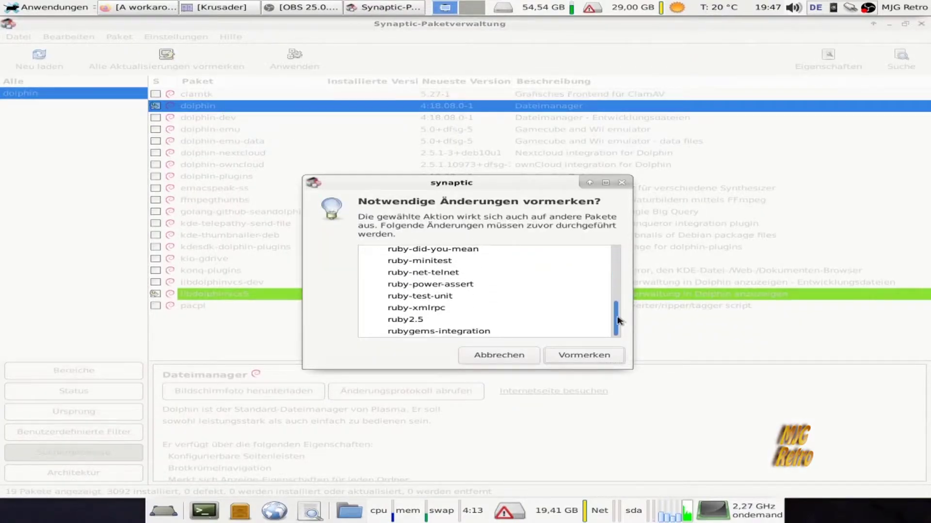
{"action": "scroll", "coordinate": [484, 291], "scroll_direction": "up", "scroll_amount": 2}
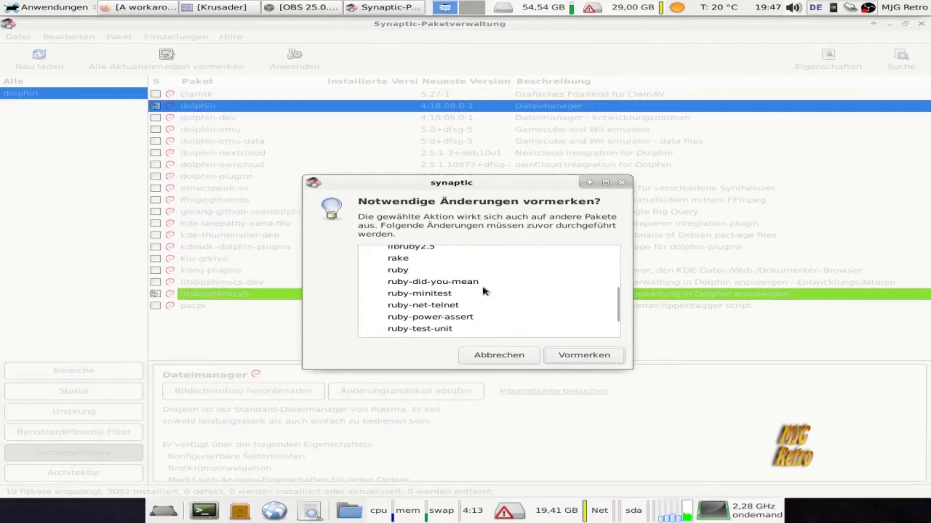
{"action": "scroll", "coordinate": [484, 290], "scroll_direction": "up", "scroll_amount": 2}
{"action": "scroll", "coordinate": [484, 291], "scroll_direction": "down", "scroll_amount": 1}
{"action": "scroll", "coordinate": [485, 291], "scroll_direction": "up", "scroll_amount": 3}
{"action": "scroll", "coordinate": [485, 289], "scroll_direction": "down", "scroll_amount": 2}
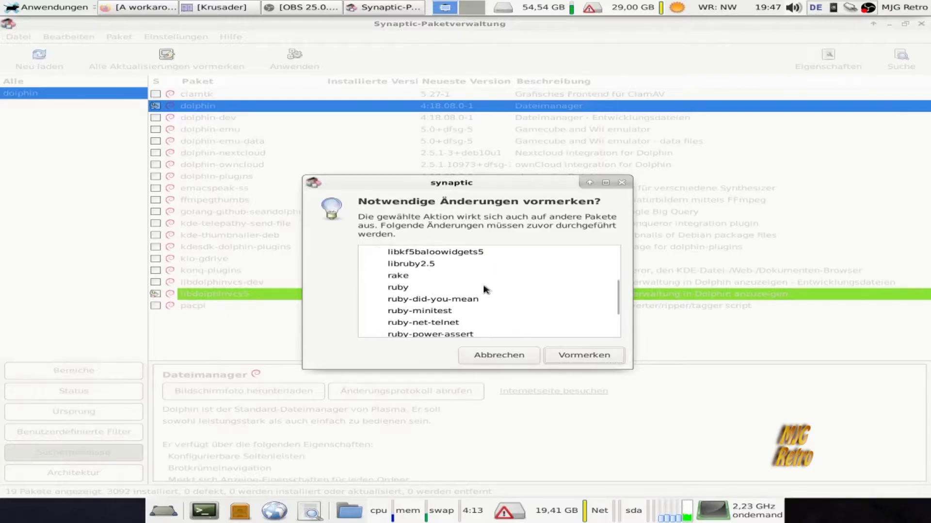
{"action": "scroll", "coordinate": [484, 289], "scroll_direction": "down", "scroll_amount": 2}
{"action": "left_click", "coordinate": [588, 355]}
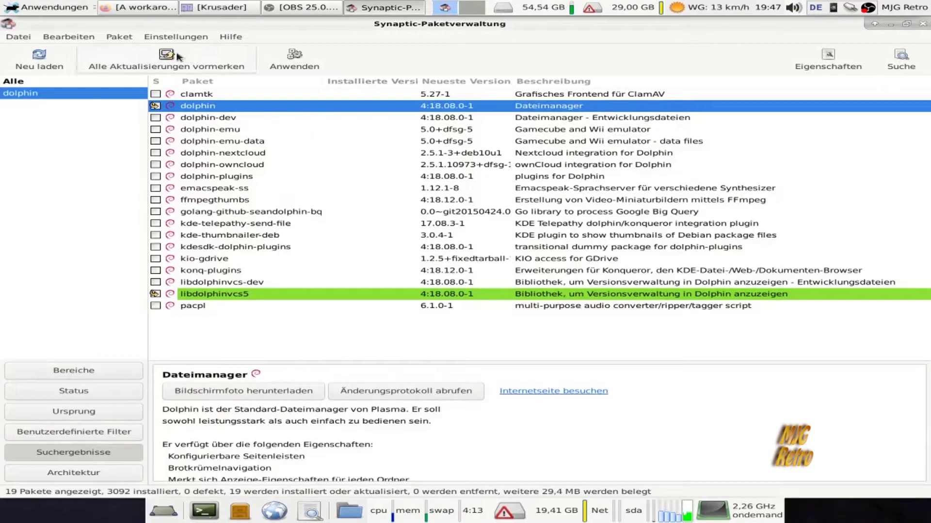
- Expand the list of packages to install in the summary and apply the marked changes
{"action": "left_click", "coordinate": [293, 57]}
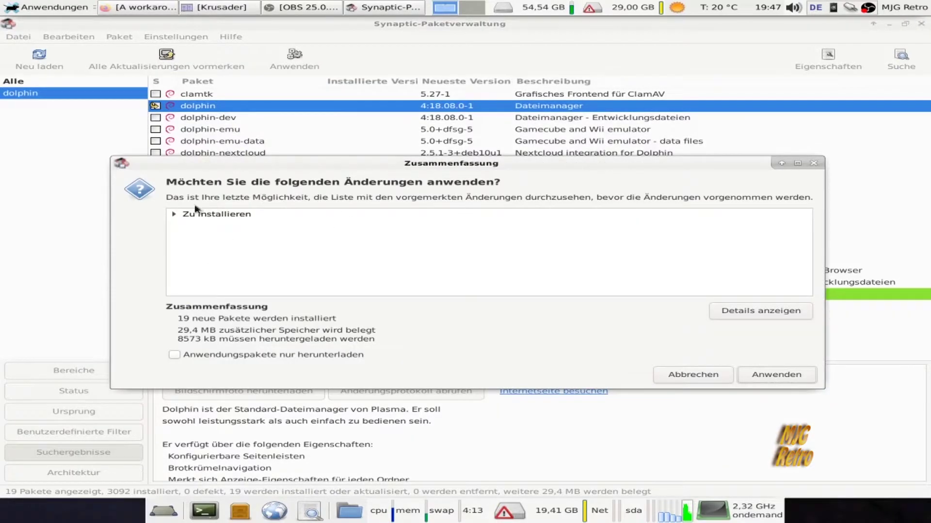
{"action": "left_click", "coordinate": [175, 214]}
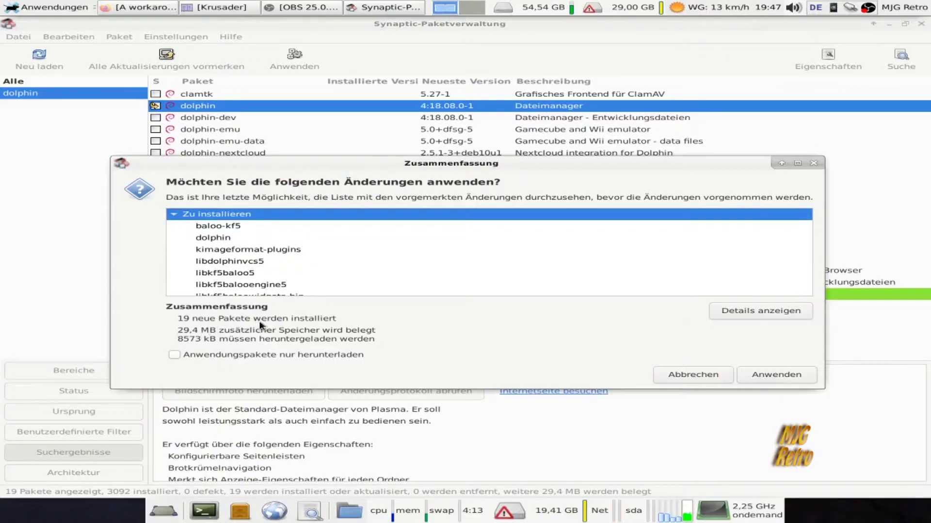
{"action": "left_click", "coordinate": [774, 375]}
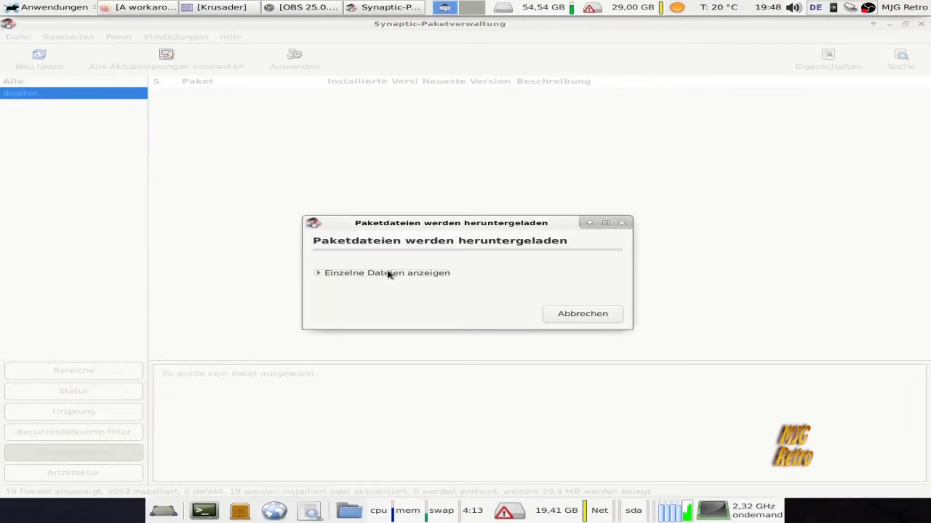
- Show the individual download files and installation details, and close the dialog once the changes are applied
{"action": "left_click", "coordinate": [328, 274]}
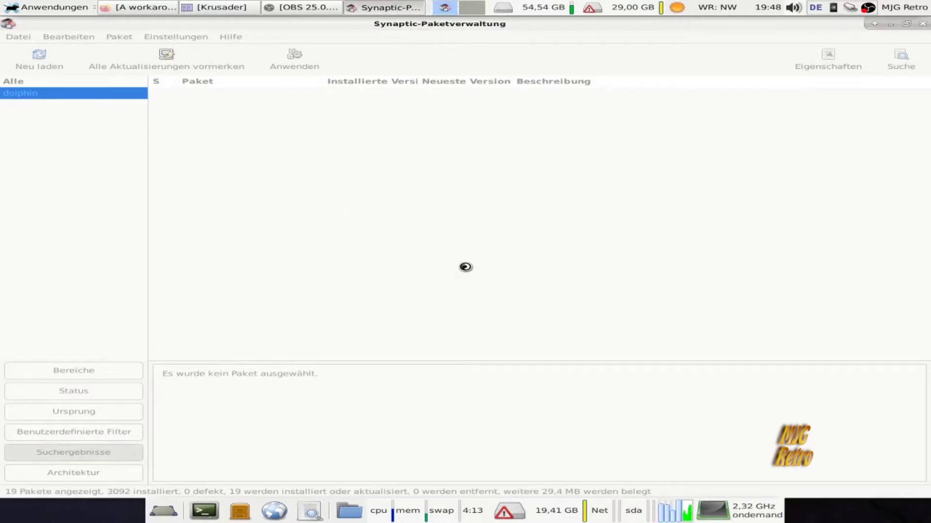
{"action": "left_click", "coordinate": [231, 302]}
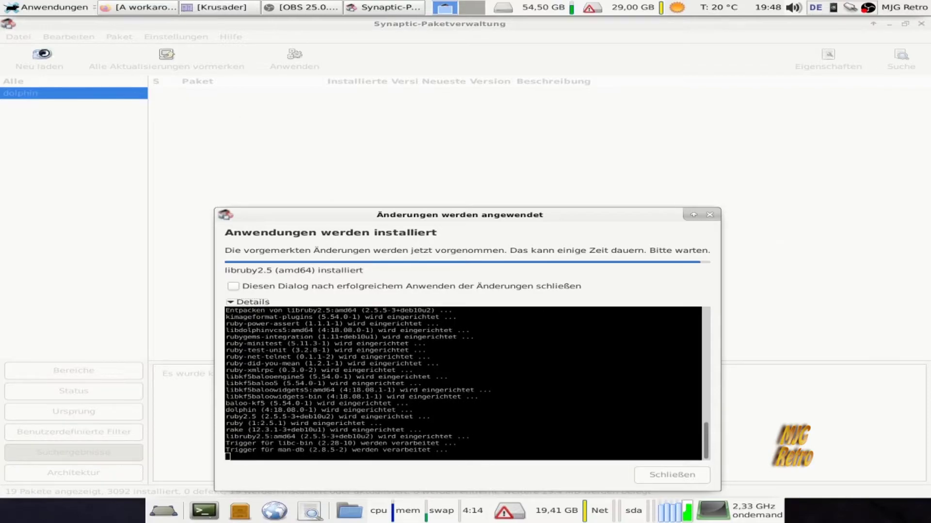
{"action": "left_click", "coordinate": [31, 10]}
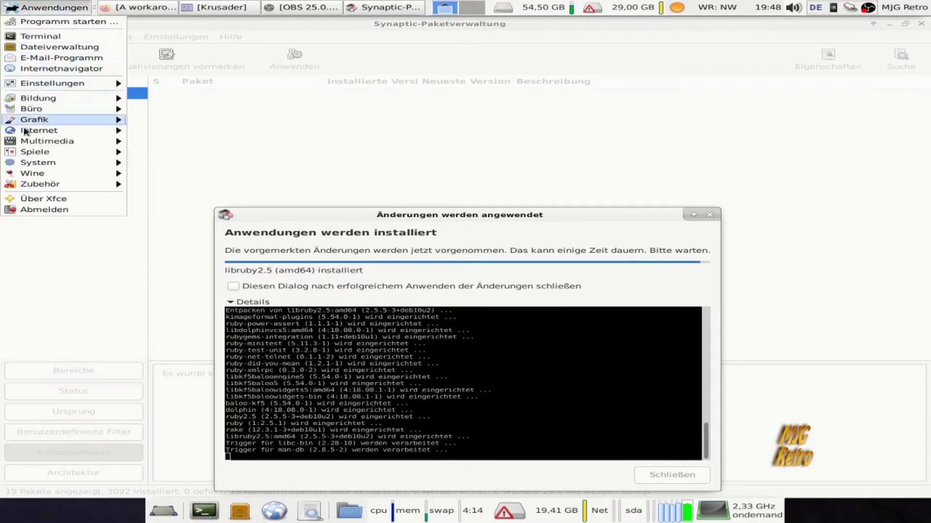
{"action": "left_click", "coordinate": [660, 137]}
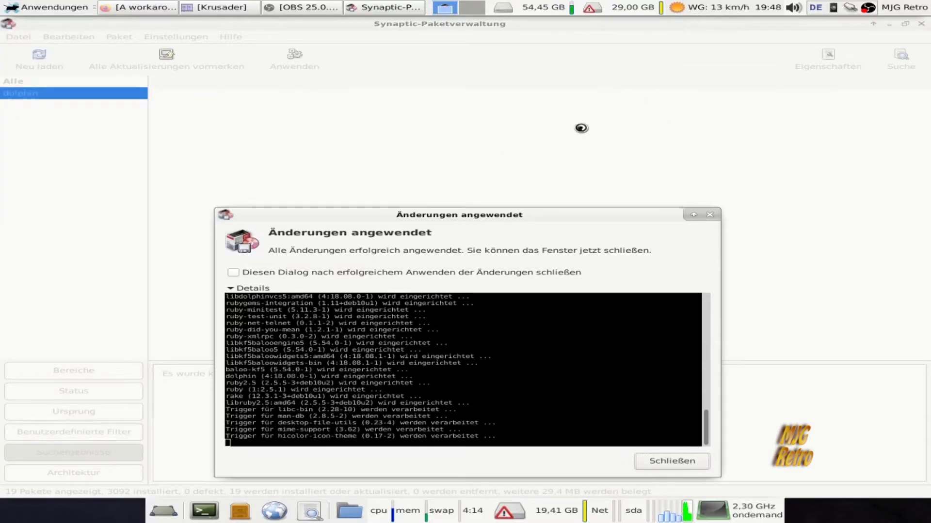
{"action": "left_click", "coordinate": [674, 461]}
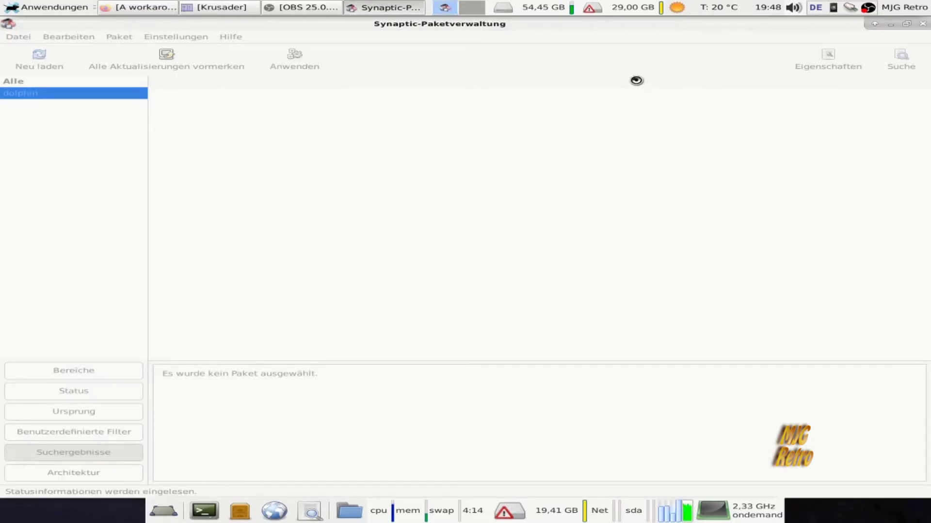
- Try to browse the files of the connected GS180 device and dismiss the error dialog
{"action": "left_click", "coordinate": [833, 11]}
{"action": "mouse_move", "coordinate": [844, 35]}
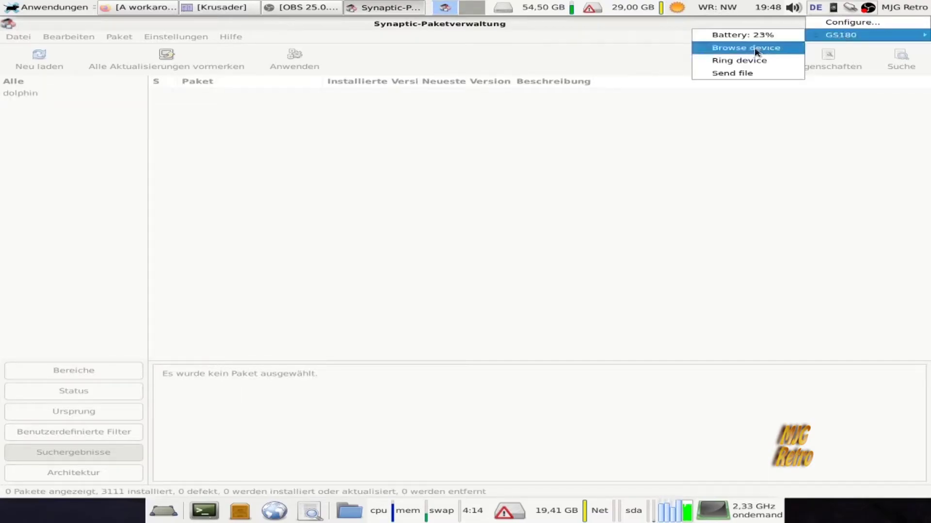
{"action": "left_click", "coordinate": [738, 54]}
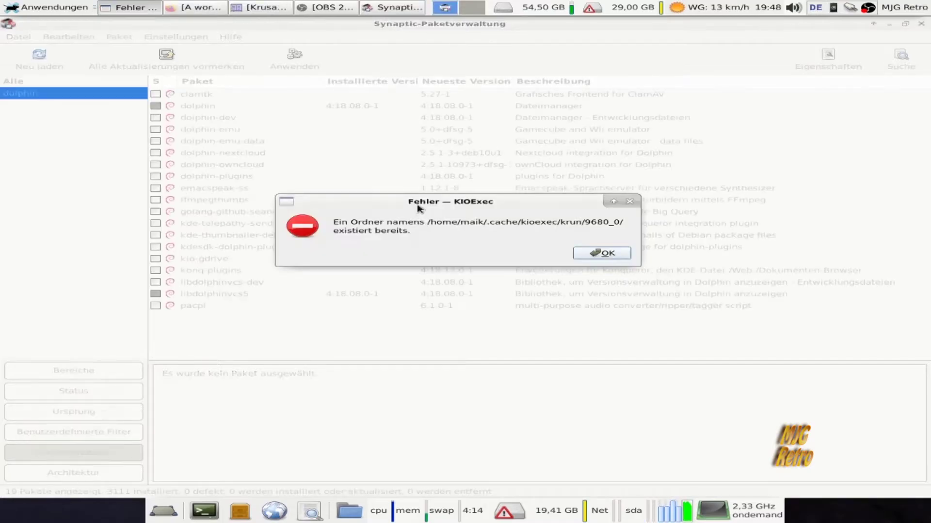
{"action": "left_click", "coordinate": [600, 257]}
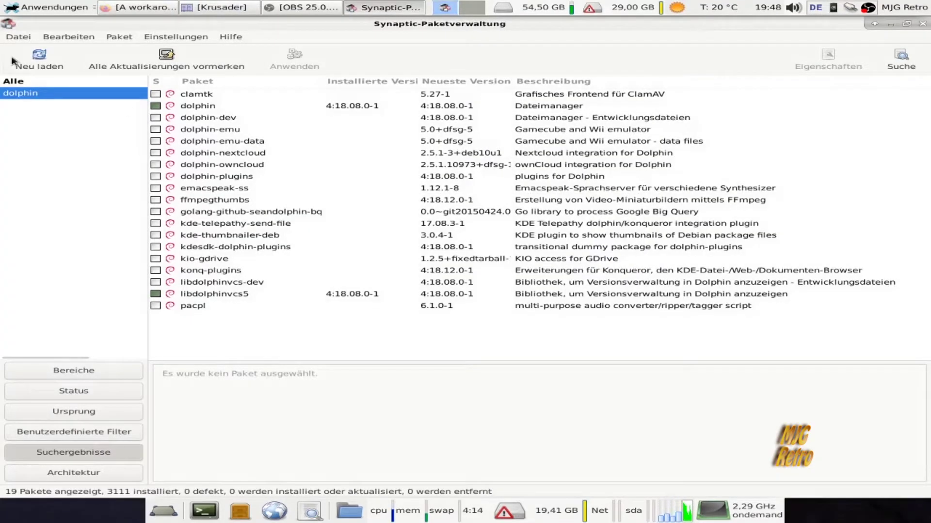
- Quit Synaptic and try again to browse the GS180 device from the desktop
{"action": "left_click", "coordinate": [10, 40]}
{"action": "left_click", "coordinate": [43, 127]}
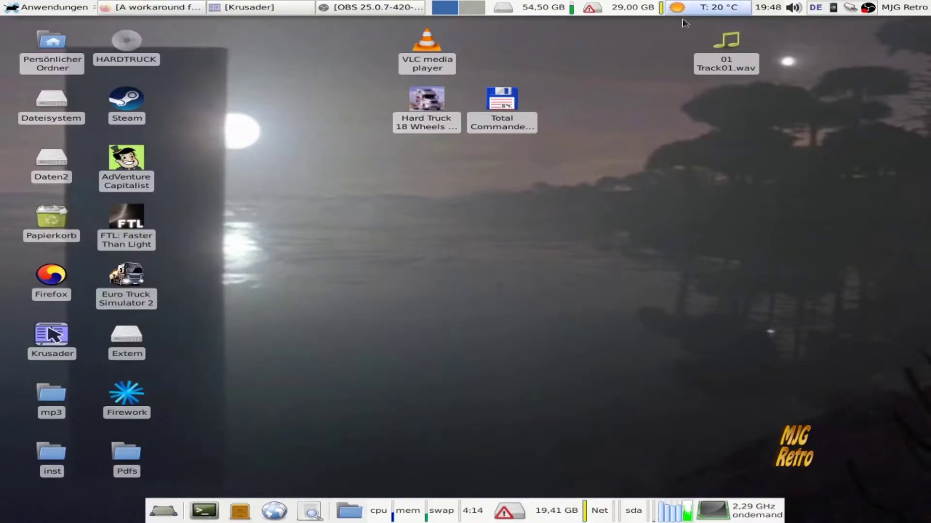
{"action": "left_click", "coordinate": [834, 8]}
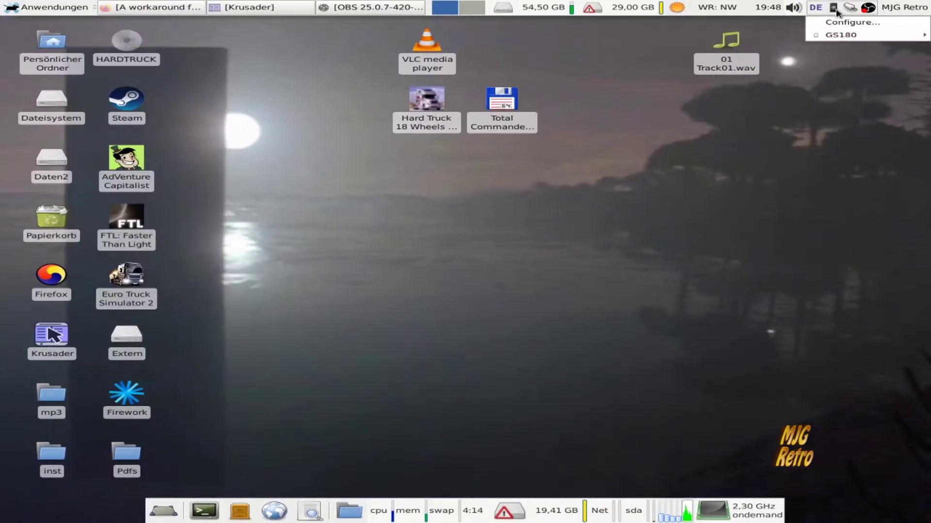
{"action": "mouse_move", "coordinate": [841, 34]}
{"action": "left_click", "coordinate": [781, 47]}
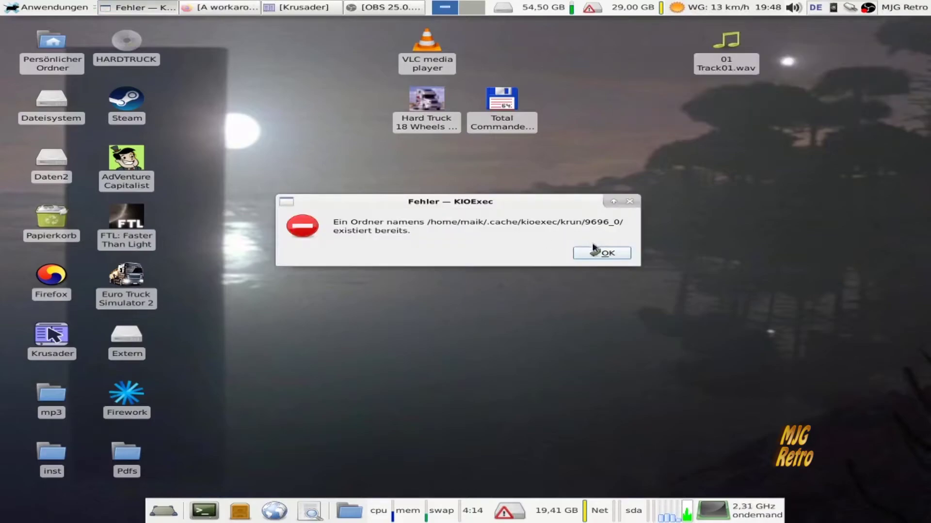
- Dismiss the error dialog and launch the Dolphin file manager, acknowledging its notice about ambiguous shortcuts
{"action": "left_click", "coordinate": [600, 257]}
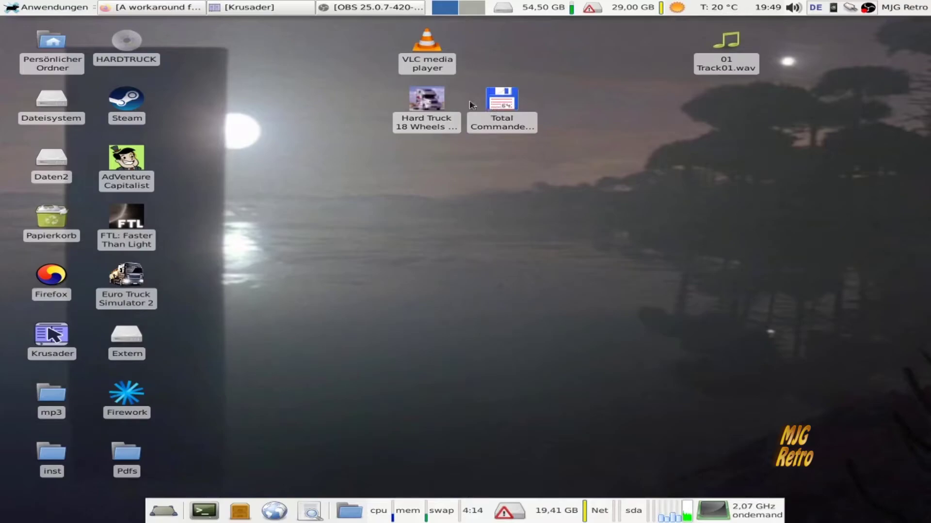
{"action": "left_click", "coordinate": [54, 10]}
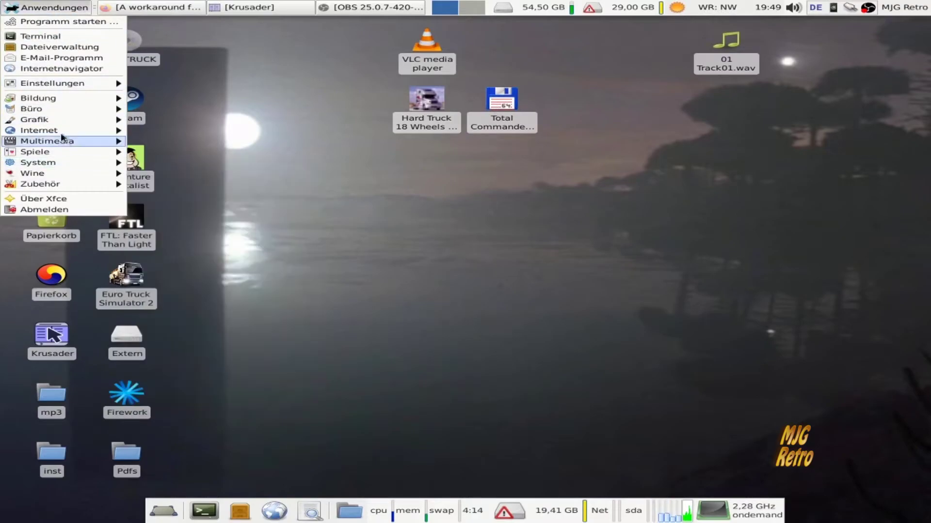
{"action": "mouse_move", "coordinate": [58, 187]}
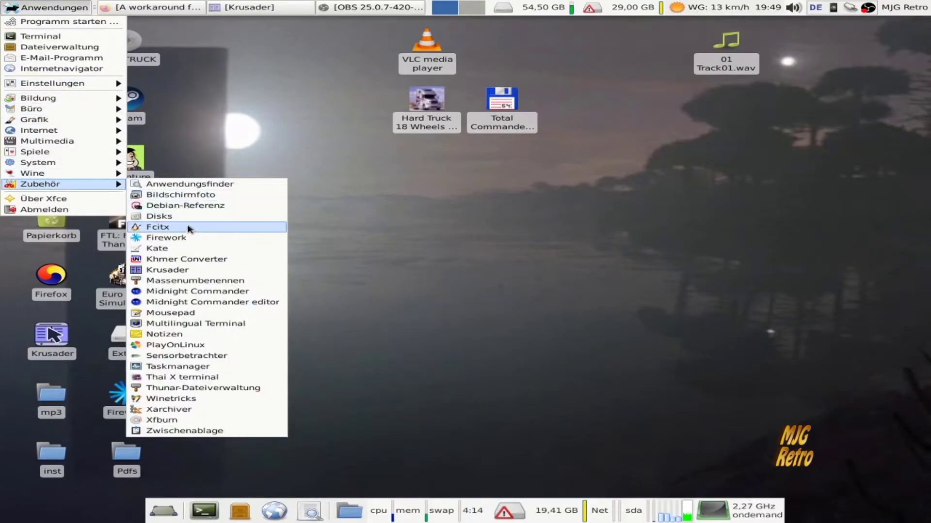
{"action": "mouse_move", "coordinate": [63, 167]}
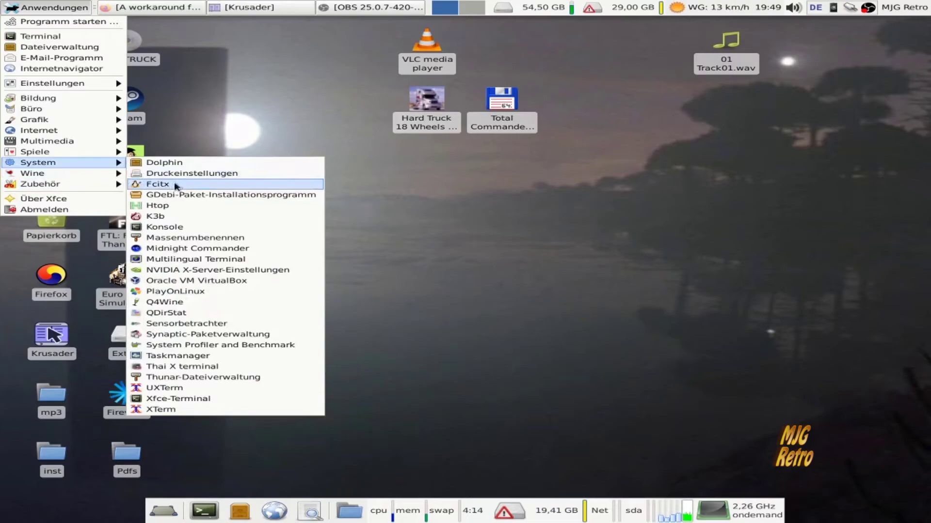
{"action": "left_click", "coordinate": [176, 162]}
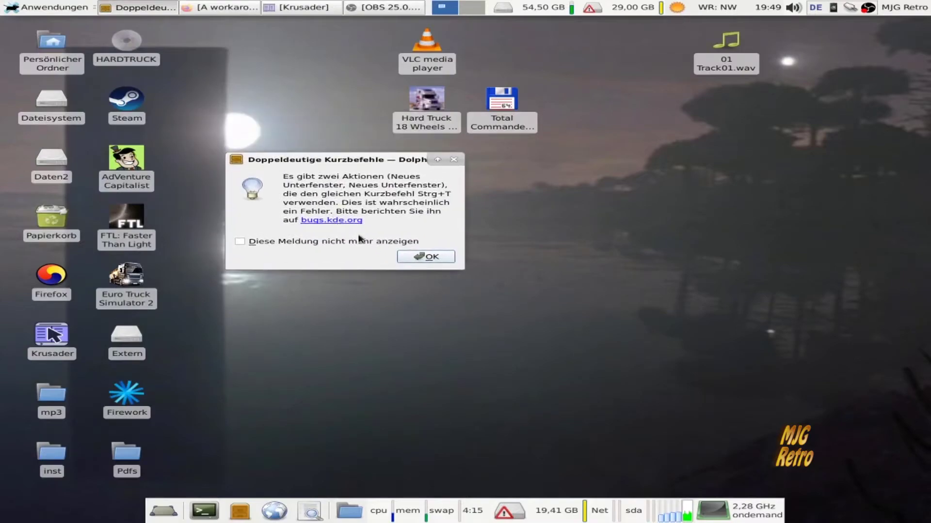
{"action": "left_click", "coordinate": [424, 257]}
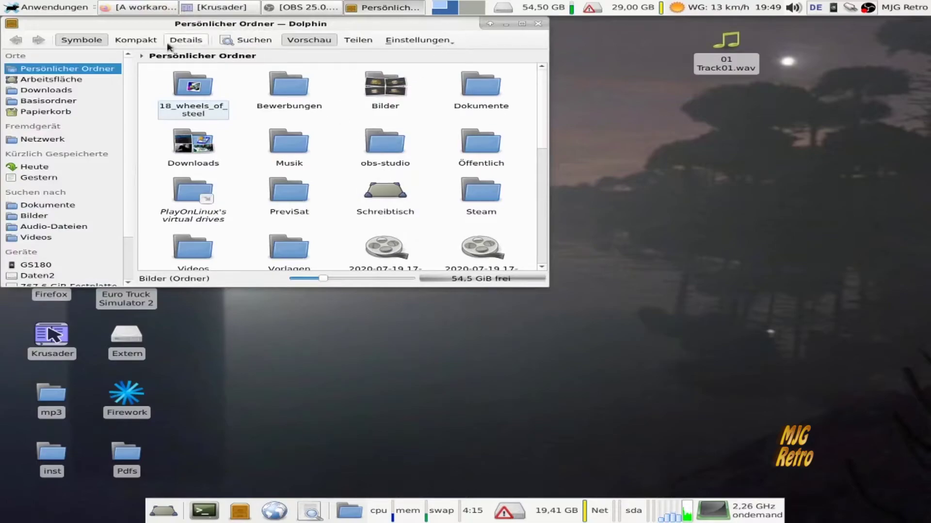
- Close Dolphin, retry browsing the GS180 device through KDE Connect, and dismiss the error dialog
{"action": "left_click", "coordinate": [538, 23]}
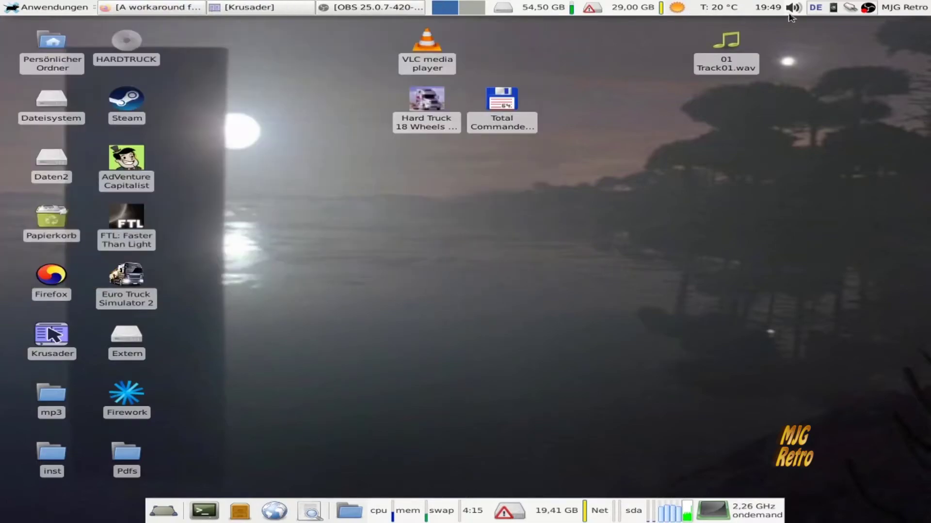
{"action": "left_click", "coordinate": [833, 9]}
{"action": "mouse_move", "coordinate": [843, 35]}
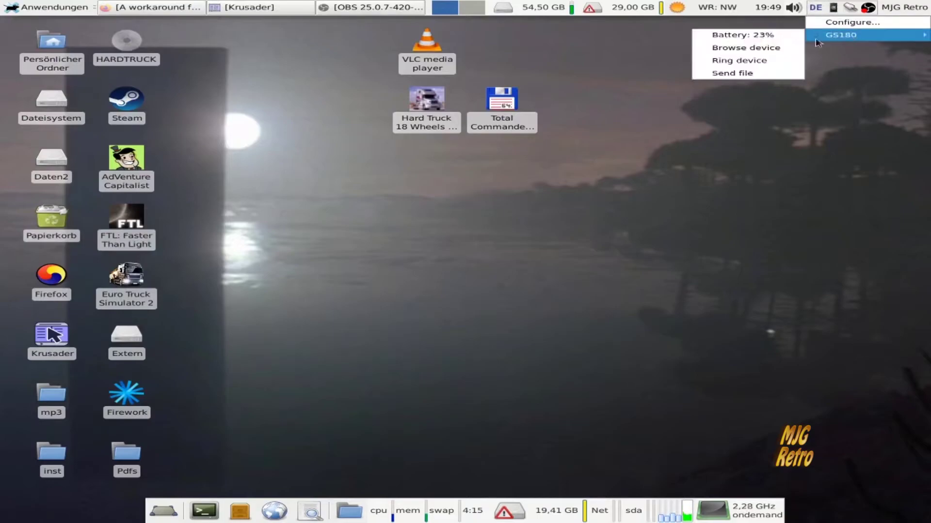
{"action": "left_click", "coordinate": [766, 47]}
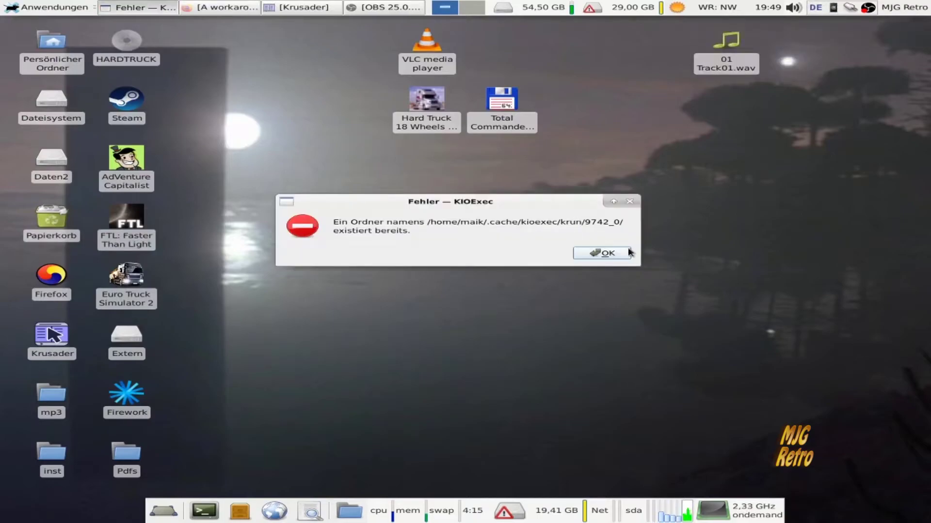
{"action": "left_click", "coordinate": [628, 253]}
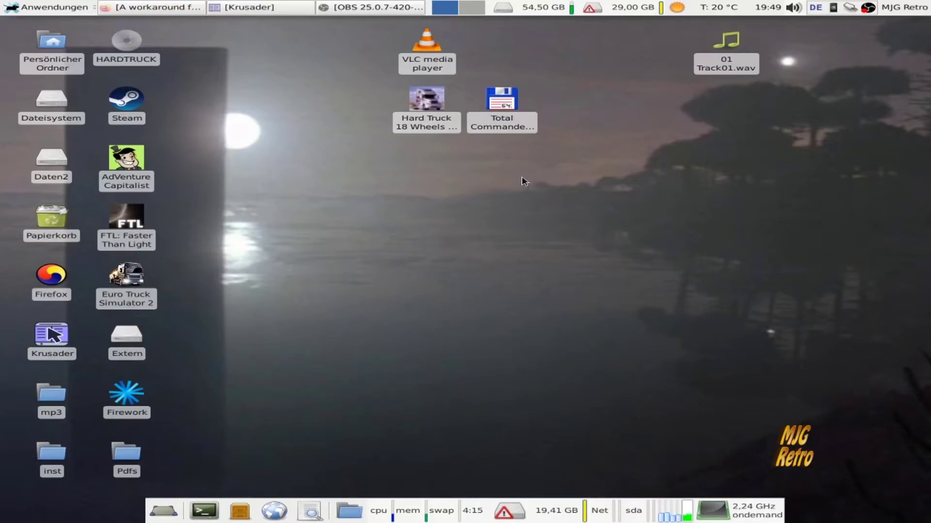
- Switch to Firefox and read the article on working around the KDE Connect browsing bug, including the mount path and the cause
{"action": "left_click", "coordinate": [144, 10]}
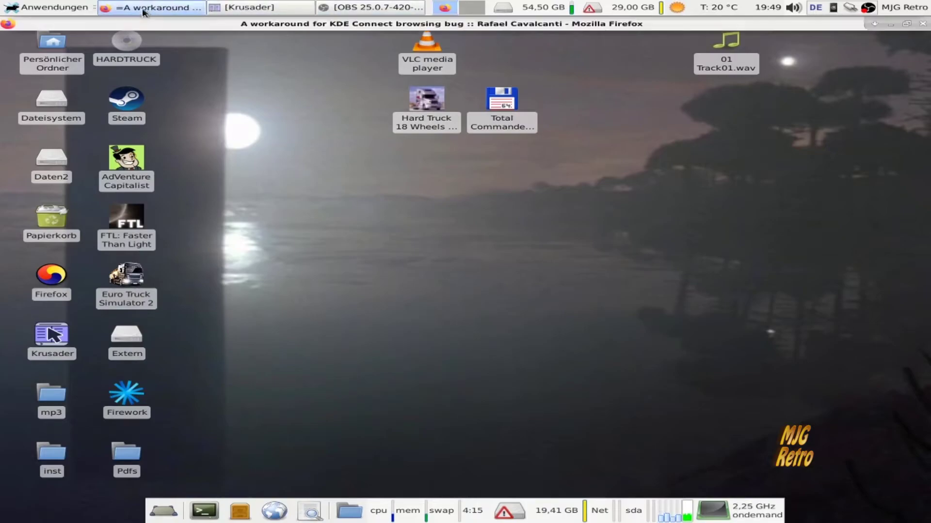
{"action": "left_click", "coordinate": [881, 23]}
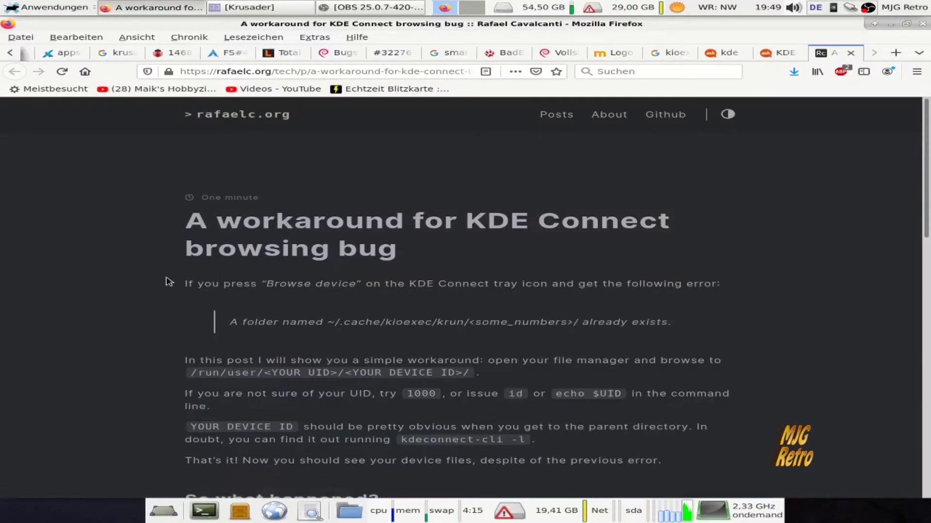
{"action": "scroll", "coordinate": [165, 256], "scroll_direction": "down", "scroll_amount": 3}
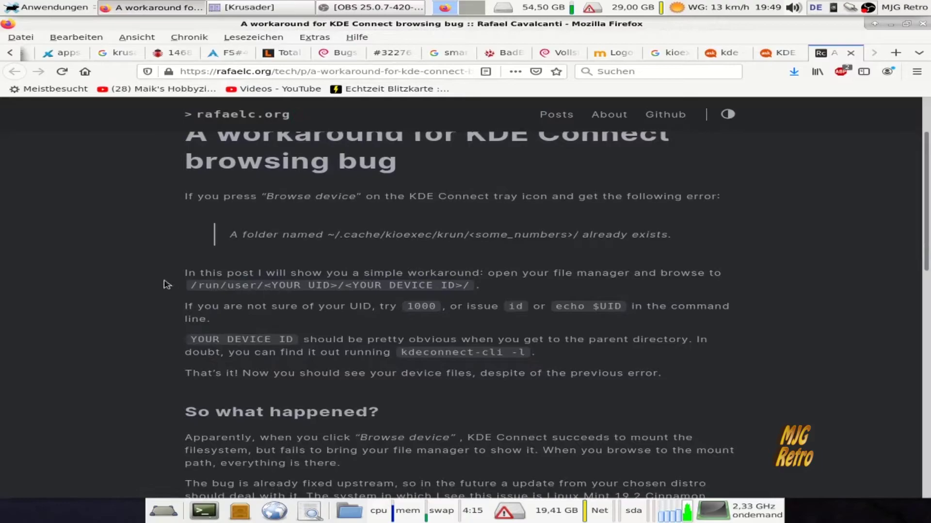
{"action": "scroll", "coordinate": [166, 283], "scroll_direction": "down", "scroll_amount": 5}
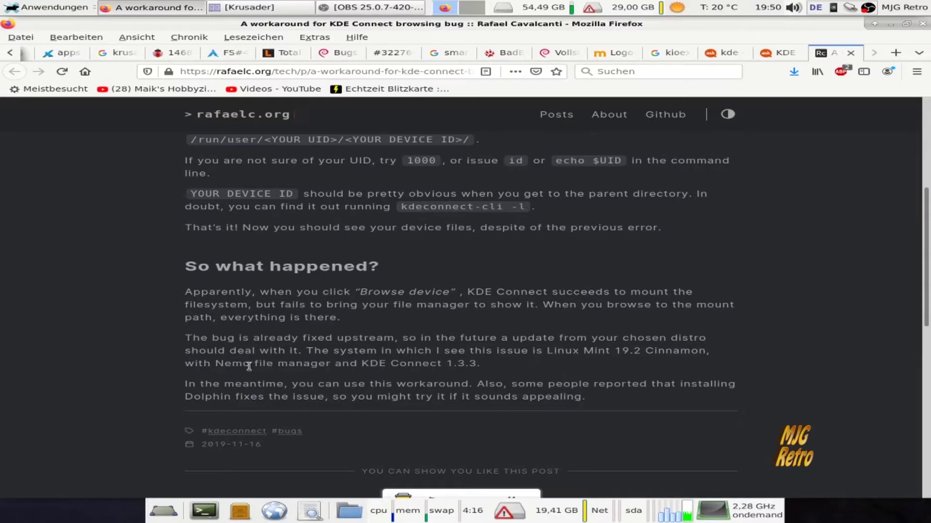
{"action": "scroll", "coordinate": [144, 353], "scroll_direction": "up", "scroll_amount": 8}
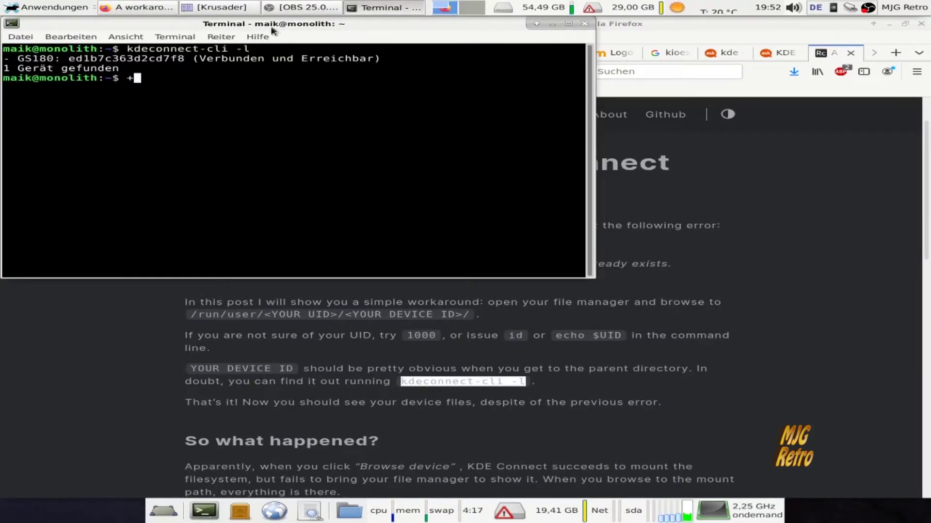
- Move the terminal showing the kdeconnect-cli -l output just below the article's /run/user path line so both are readable
{"action": "left_click_drag", "start_coordinate": [277, 24], "coordinate": [699, 223]}
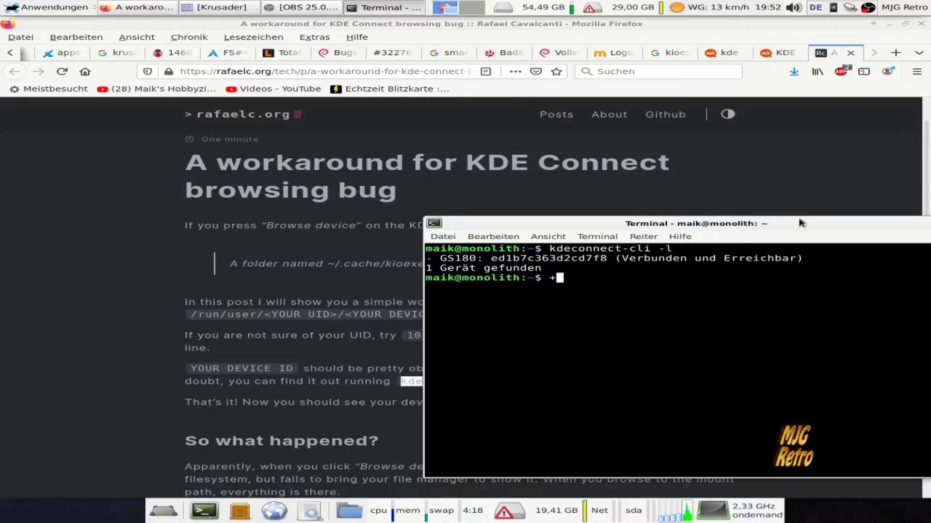
{"action": "left_click_drag", "start_coordinate": [800, 223], "coordinate": [525, 405]}
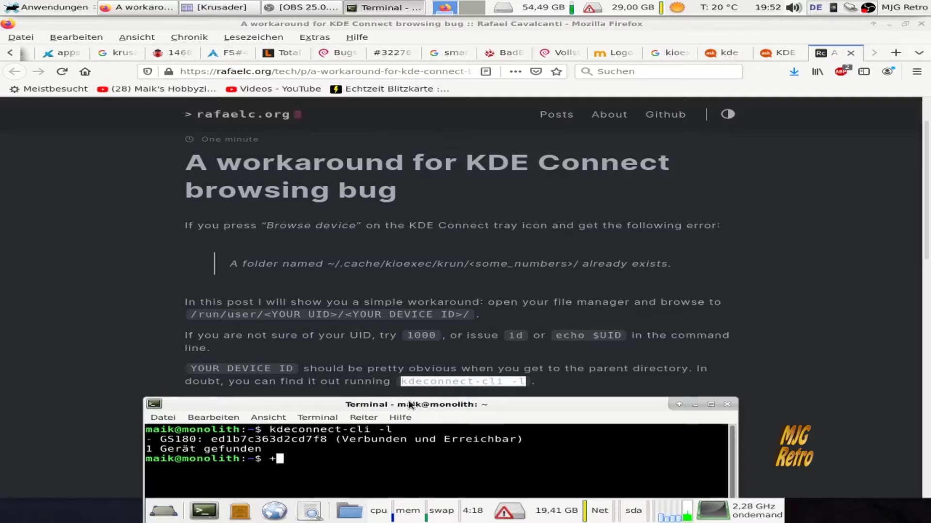
{"action": "left_click_drag", "start_coordinate": [413, 408], "coordinate": [435, 340]}
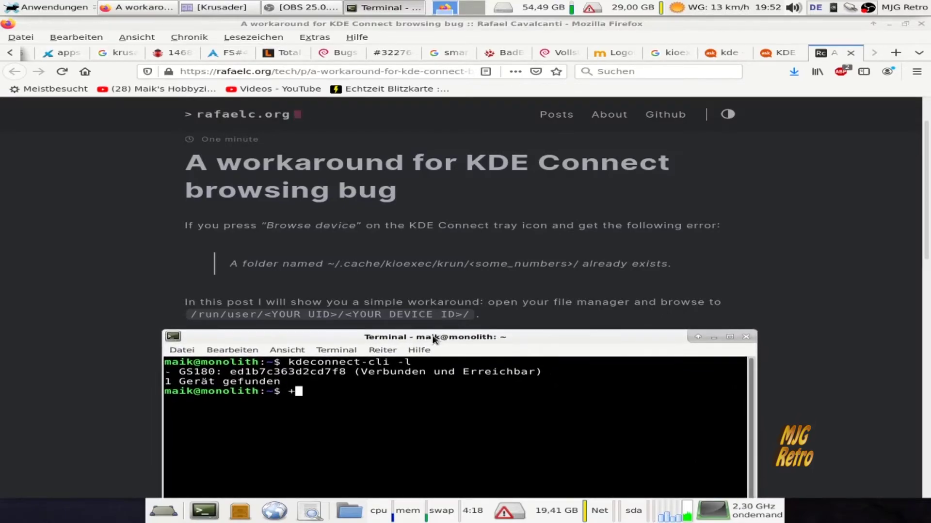
- Open the home folder in the Thunar file manager with hidden files shown, and move its window slightly down
{"action": "left_click", "coordinate": [241, 515]}
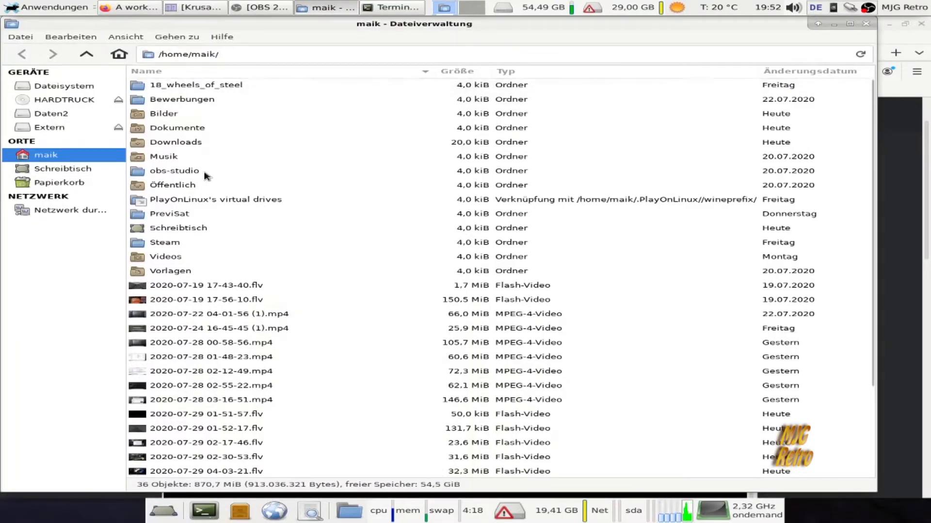
{"action": "left_click", "coordinate": [118, 37]}
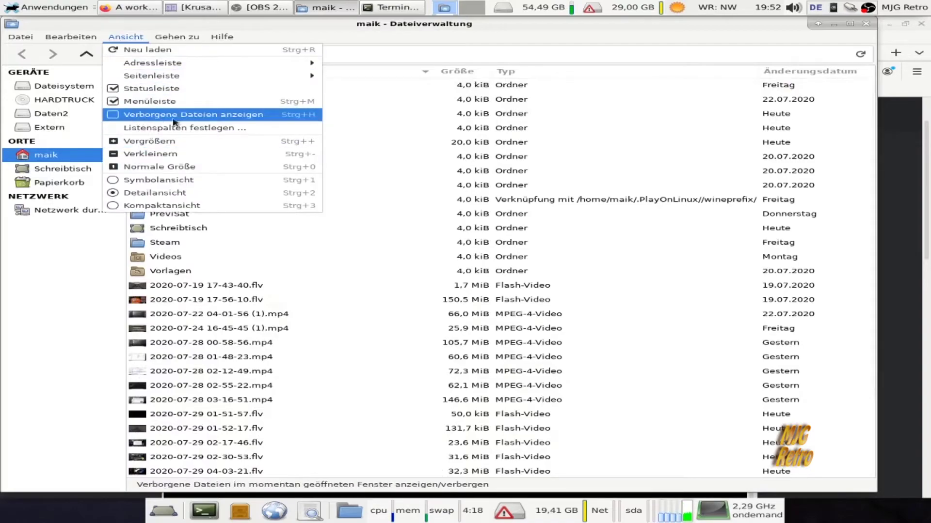
{"action": "left_click", "coordinate": [192, 116]}
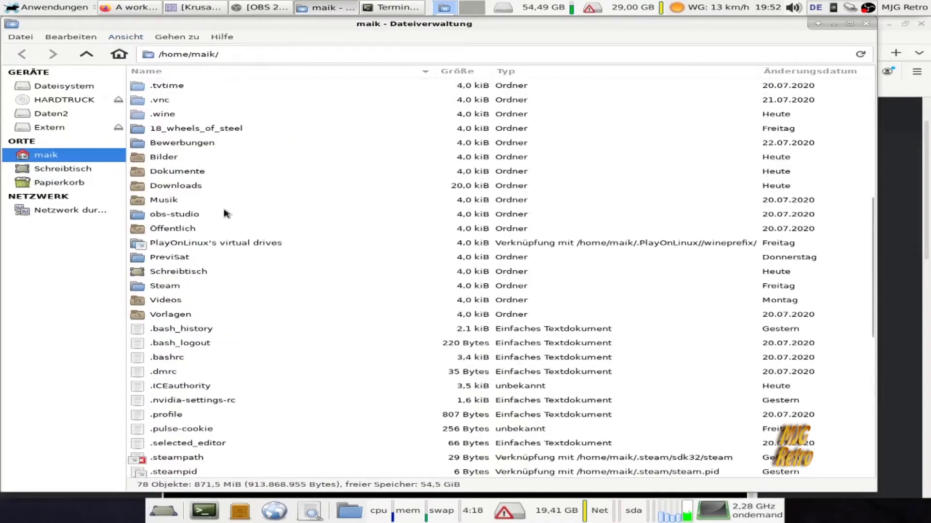
{"action": "scroll", "coordinate": [226, 210], "scroll_direction": "up", "scroll_amount": 6}
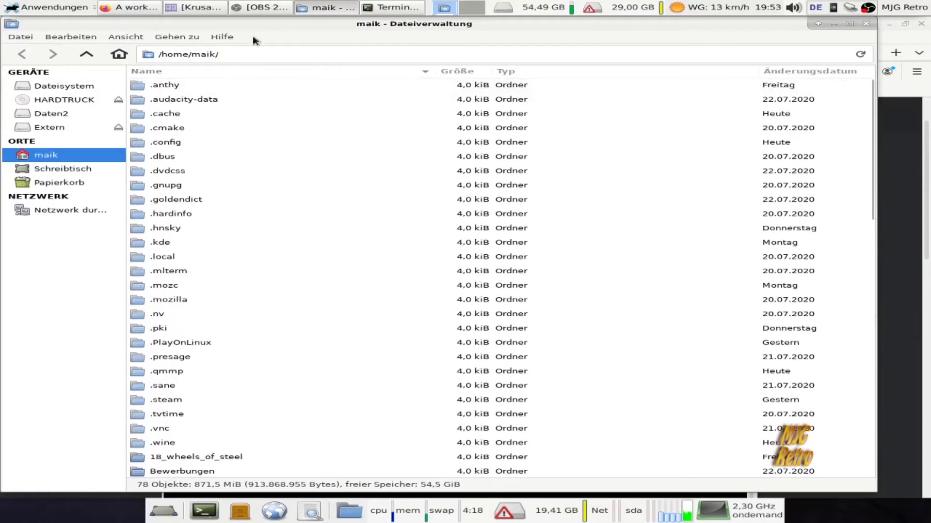
{"action": "left_click_drag", "start_coordinate": [264, 27], "coordinate": [299, 86]}
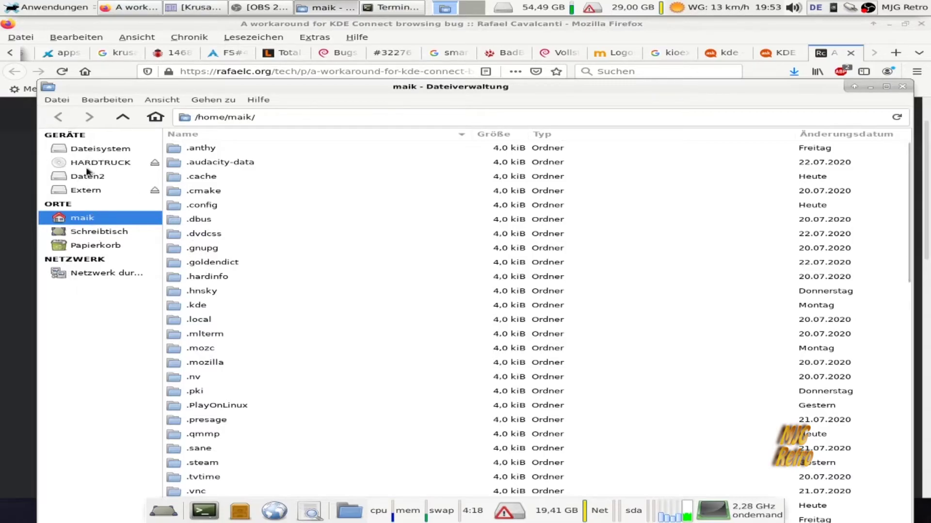
- Go from the file system root to the folder /run/user/1000 and move the window down to uncover the article's heading
{"action": "left_click", "coordinate": [92, 148]}
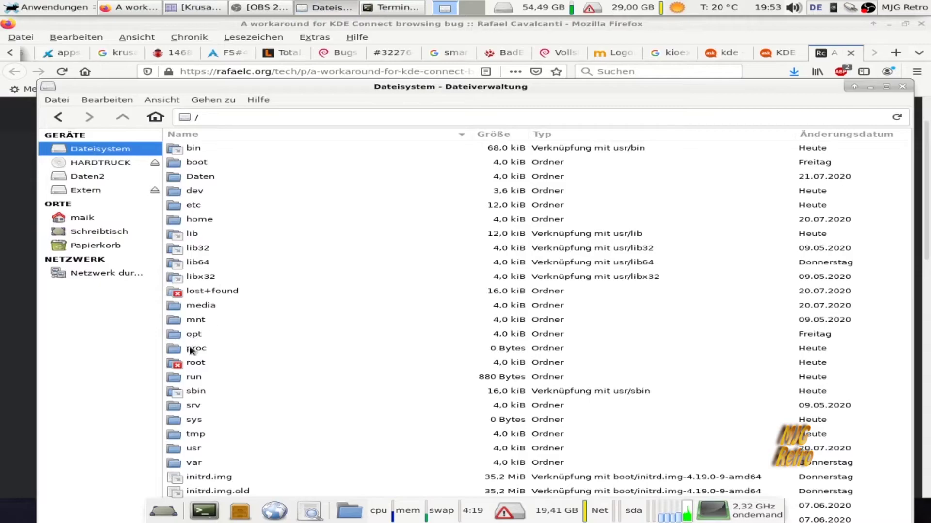
{"action": "double_click", "coordinate": [206, 377]}
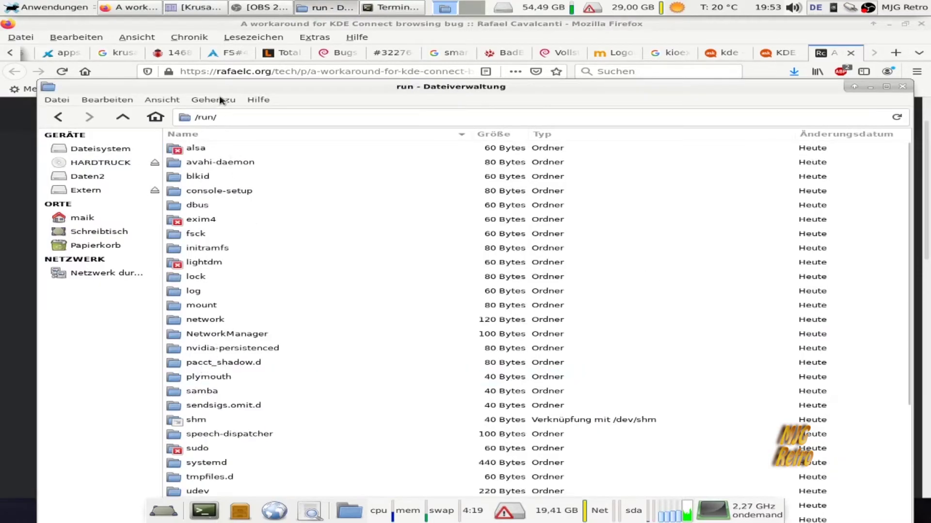
{"action": "left_click_drag", "start_coordinate": [220, 81], "coordinate": [183, 82]}
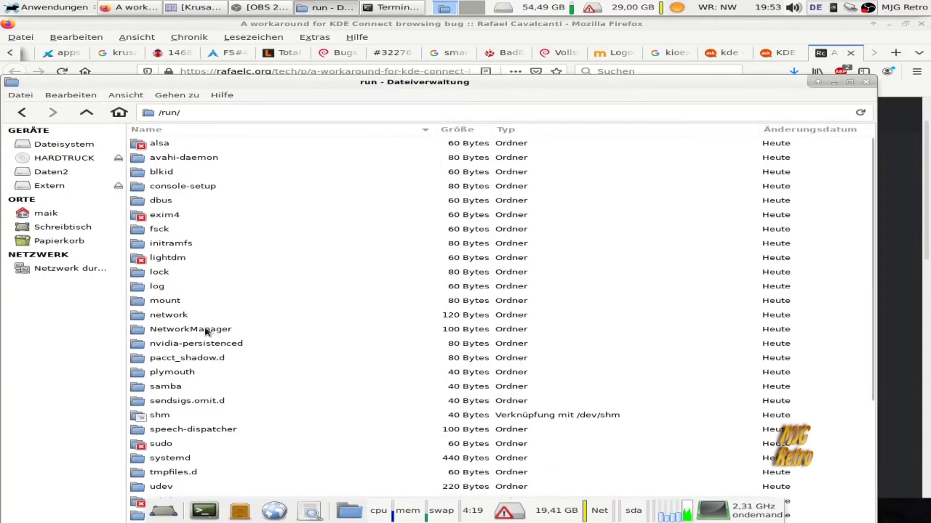
{"action": "scroll", "coordinate": [206, 331], "scroll_direction": "down", "scroll_amount": 2}
{"action": "double_click", "coordinate": [162, 430]}
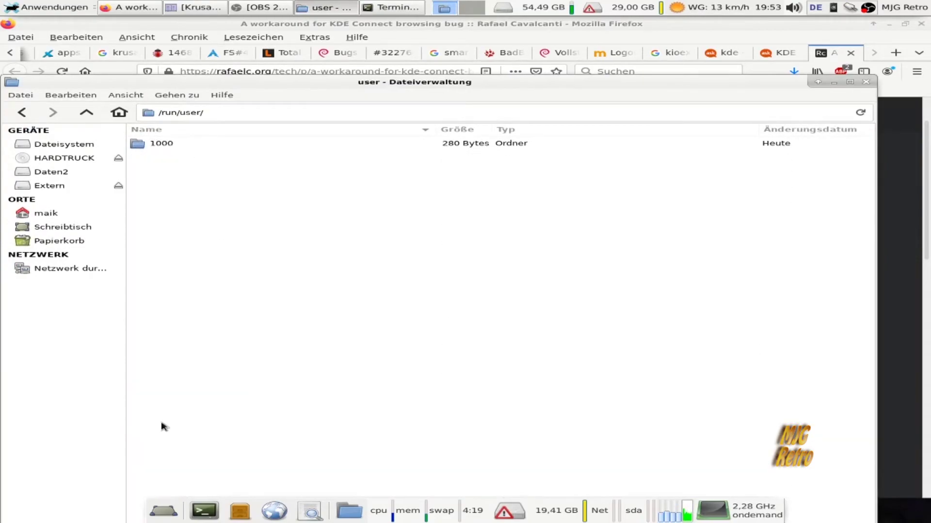
{"action": "double_click", "coordinate": [164, 144]}
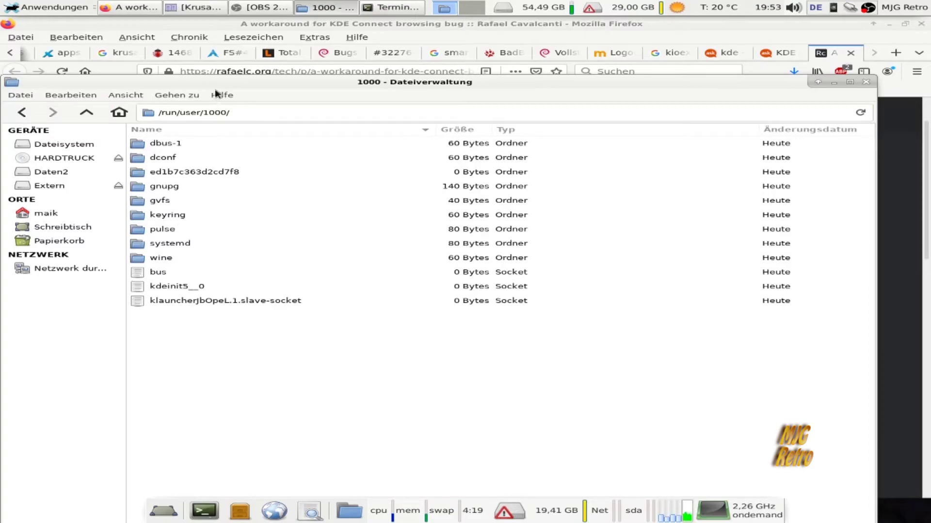
{"action": "left_click_drag", "start_coordinate": [276, 89], "coordinate": [313, 114]}
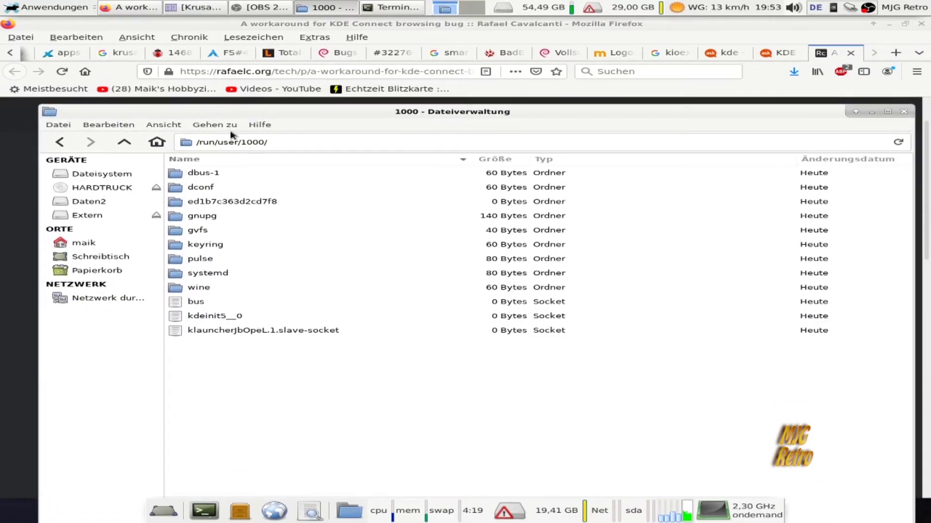
{"action": "left_click_drag", "start_coordinate": [230, 113], "coordinate": [256, 195]}
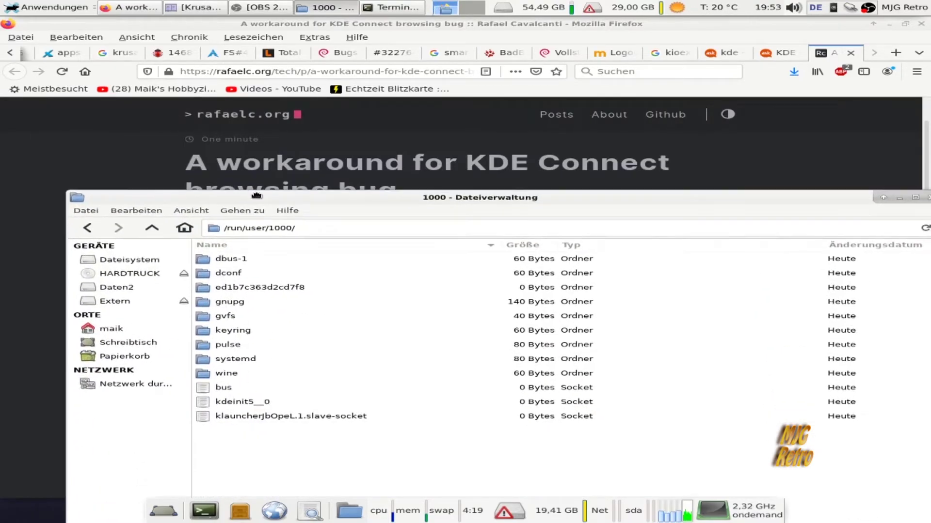
- Open the folder named after the device ID, go to primary/DCIM/Camera, and view IMG_20200109_090256.jpg
{"action": "double_click", "coordinate": [260, 290]}
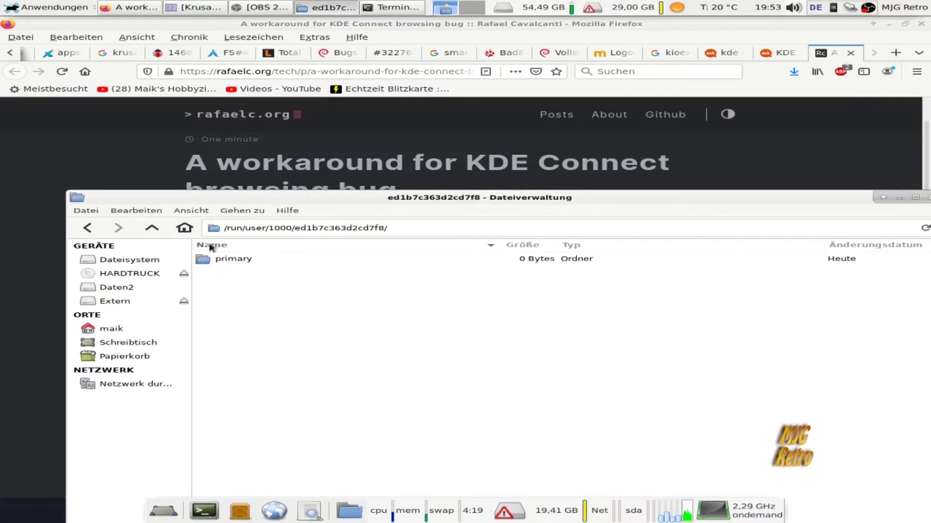
{"action": "double_click", "coordinate": [233, 259]}
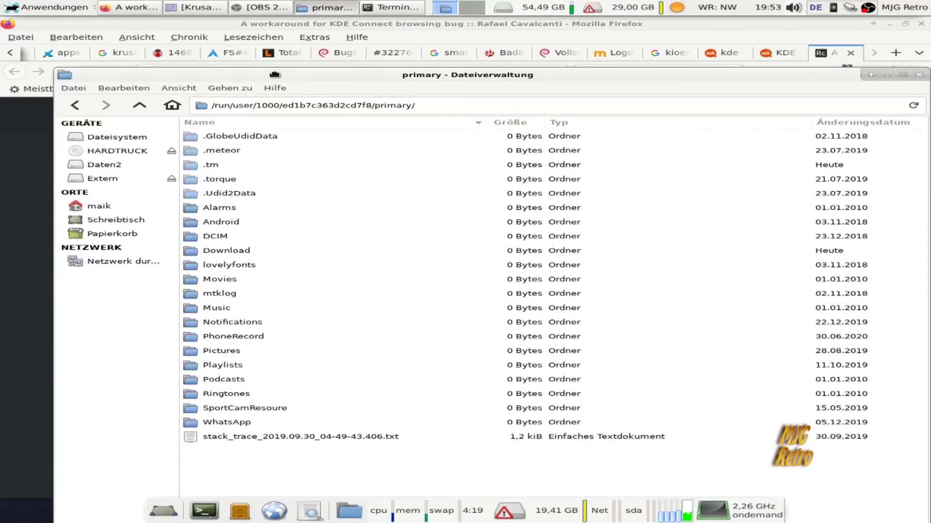
{"action": "double_click", "coordinate": [218, 237]}
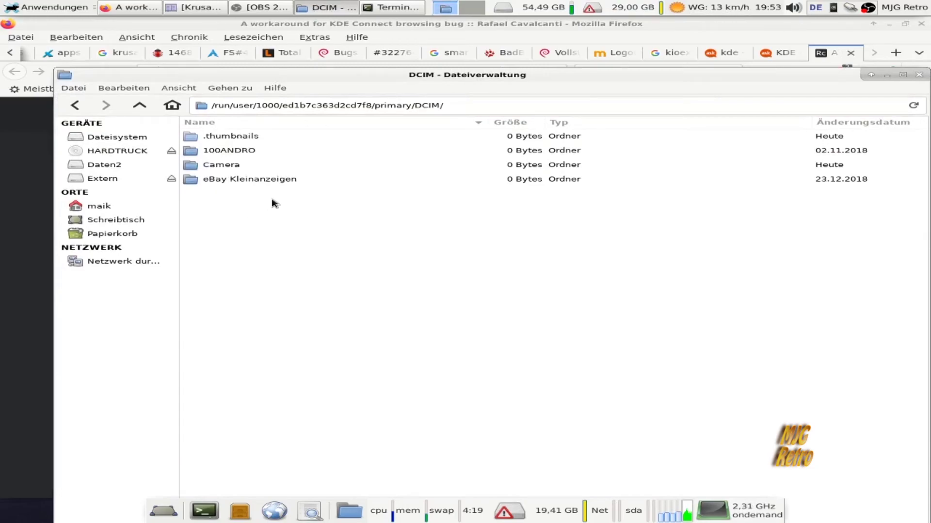
{"action": "double_click", "coordinate": [203, 167]}
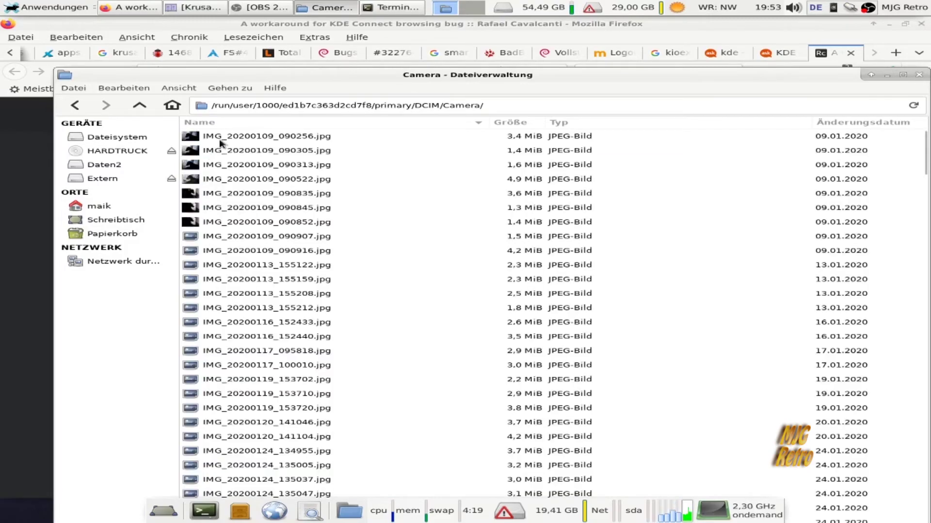
{"action": "double_click", "coordinate": [221, 143]}
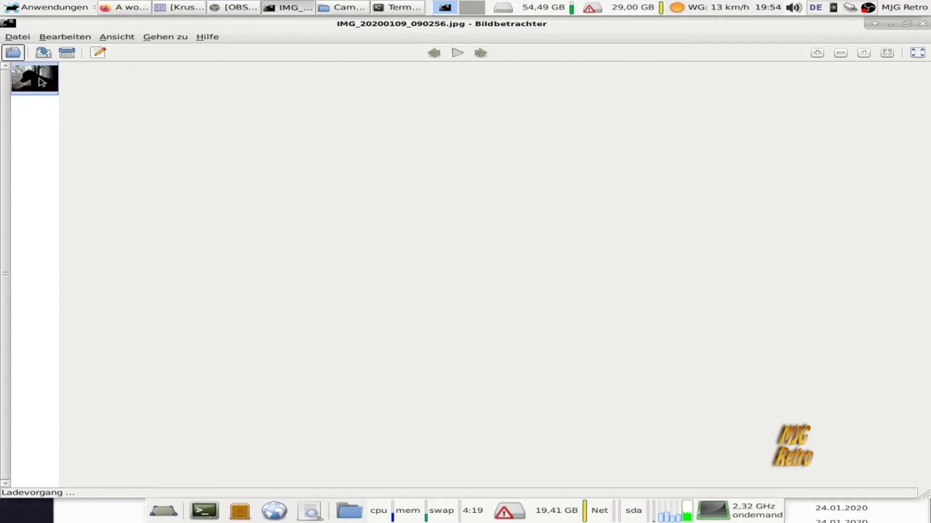
- Reduce the image viewer from full screen, minimize the Camera folder window, and force the unresponsive viewer to quit
{"action": "double_click", "coordinate": [430, 27]}
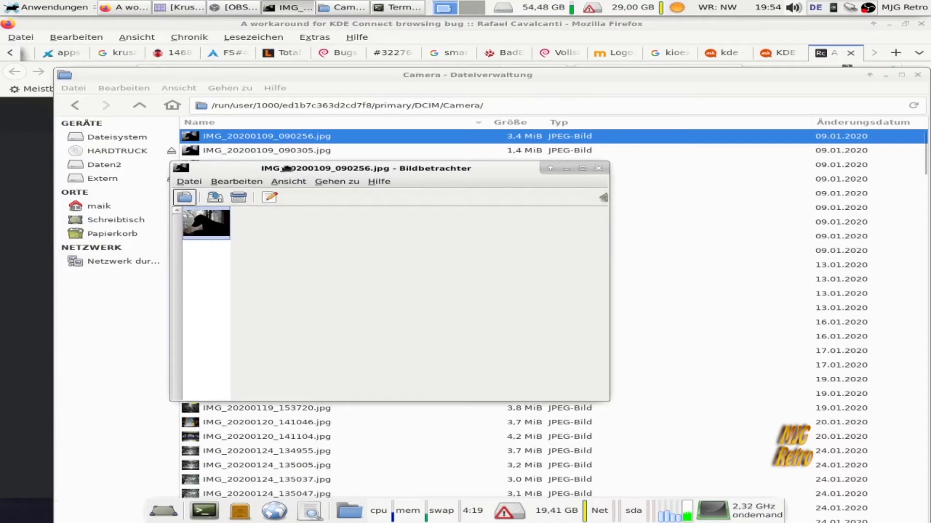
{"action": "left_click_drag", "start_coordinate": [287, 168], "coordinate": [323, 108]}
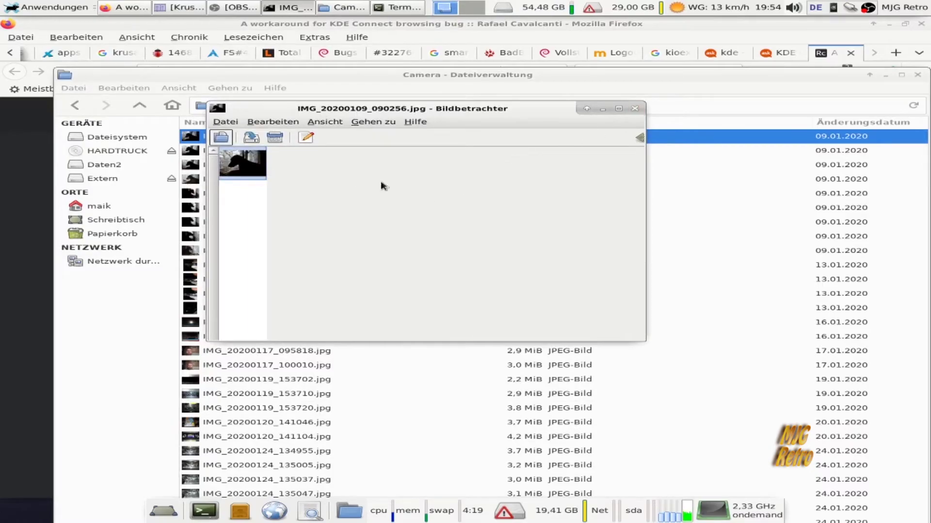
{"action": "left_click", "coordinate": [884, 77]}
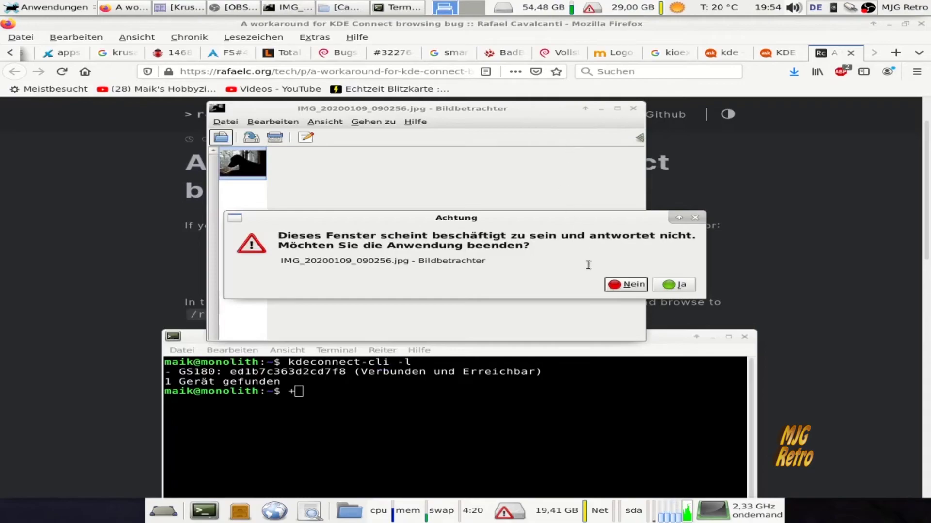
{"action": "left_click", "coordinate": [674, 285]}
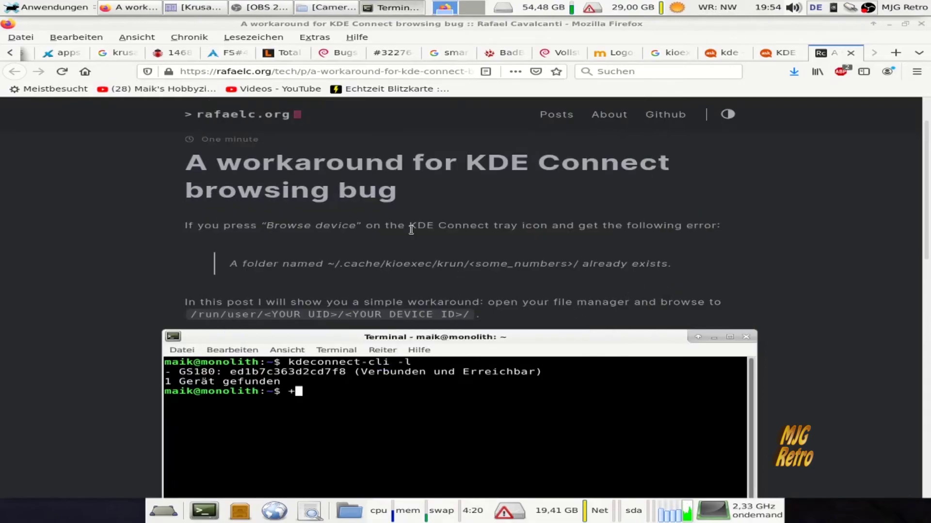
- Move the terminal down to uncover the article's device ID instructions and back up over its text, and bring the Camera folder window to the front
{"action": "left_click_drag", "start_coordinate": [528, 338], "coordinate": [535, 397]}
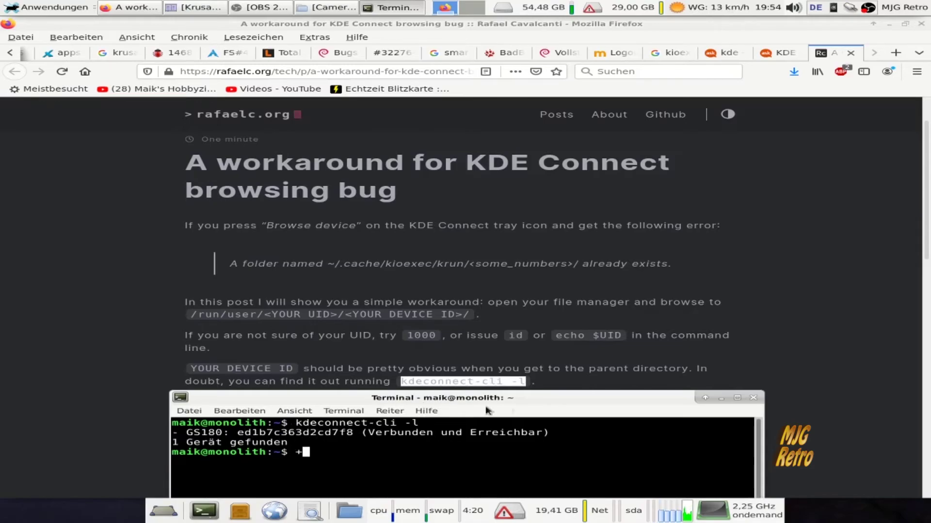
{"action": "left_click_drag", "start_coordinate": [551, 398], "coordinate": [555, 168]}
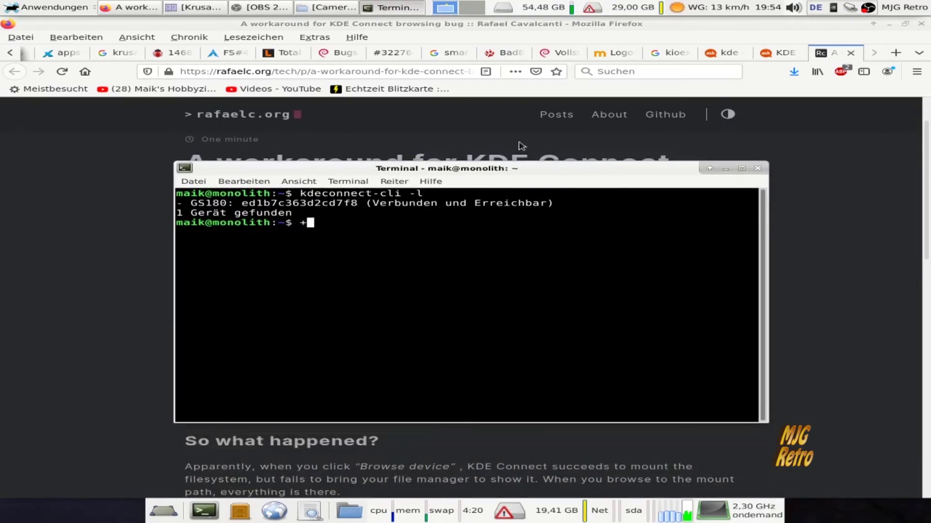
{"action": "left_click", "coordinate": [331, 6]}
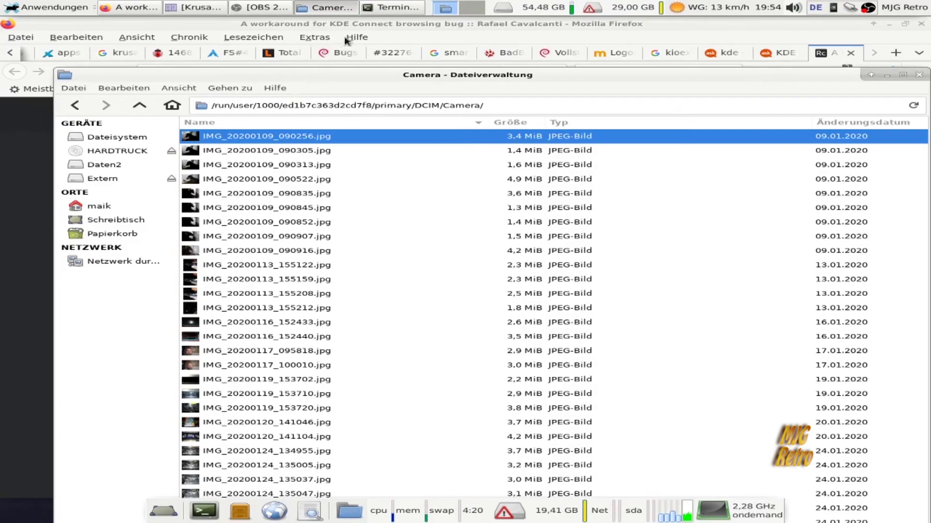
{"action": "left_click", "coordinate": [391, 7]}
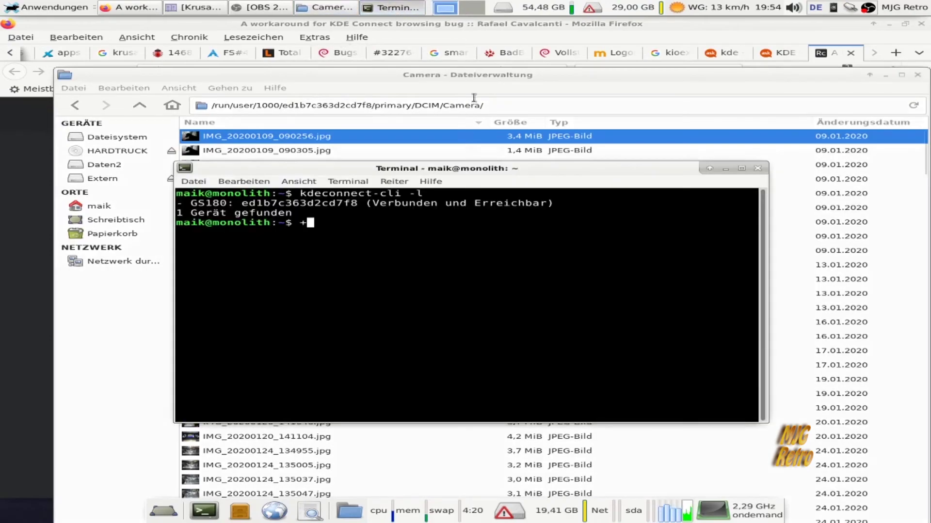
{"action": "left_click", "coordinate": [509, 80]}
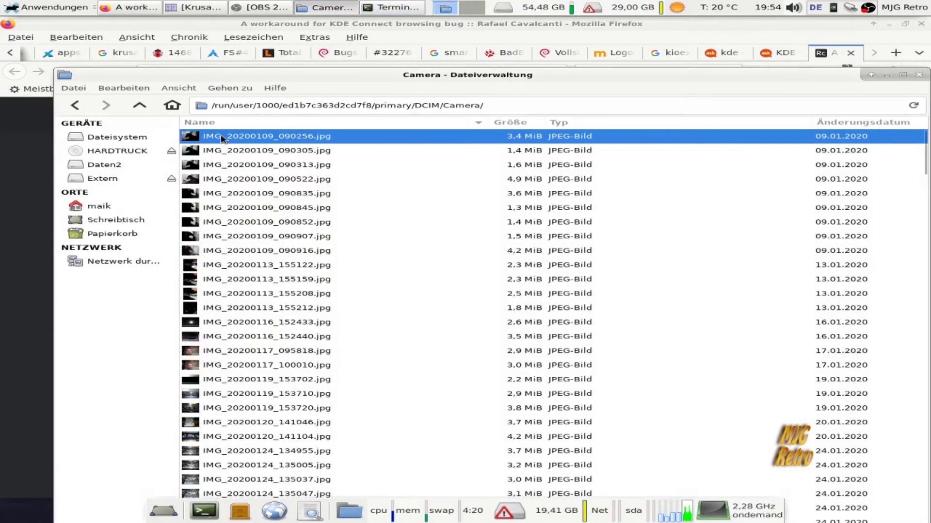